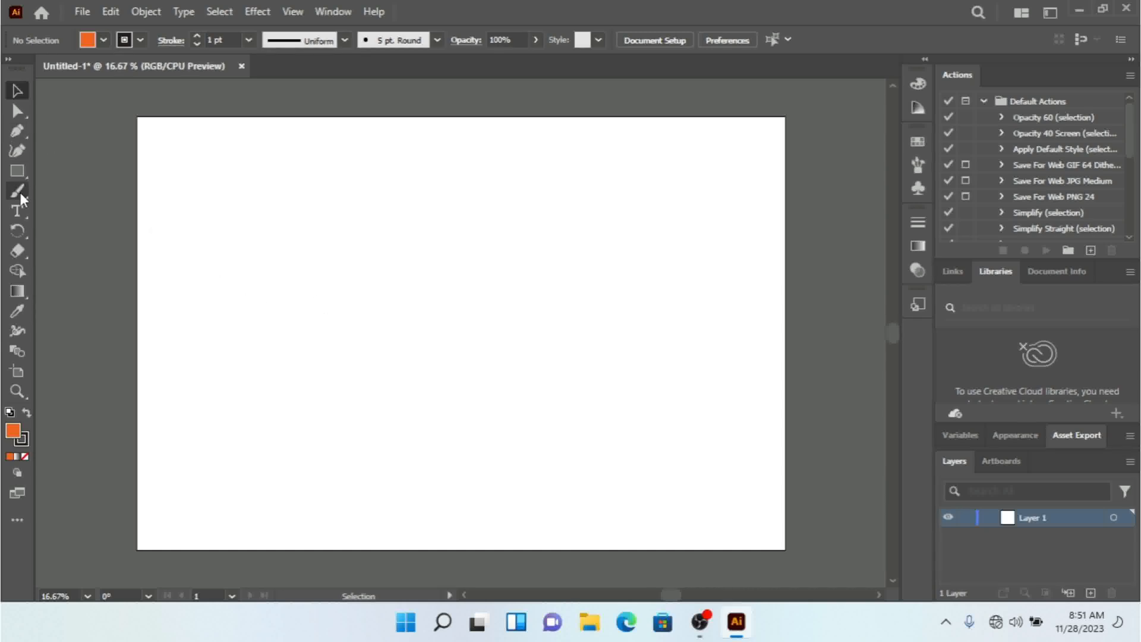
# Draw a wide horizontal ellipse in the upper middle of the artboard for the head and remove its fill.
pyautogui.click(18, 176)
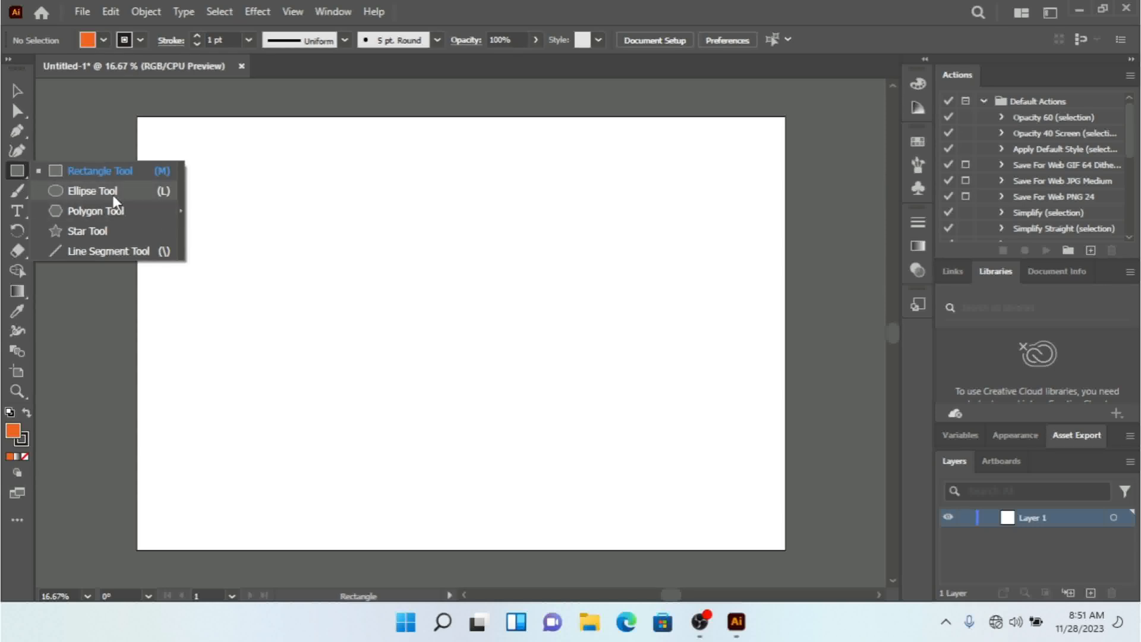
pyautogui.click(87, 193)
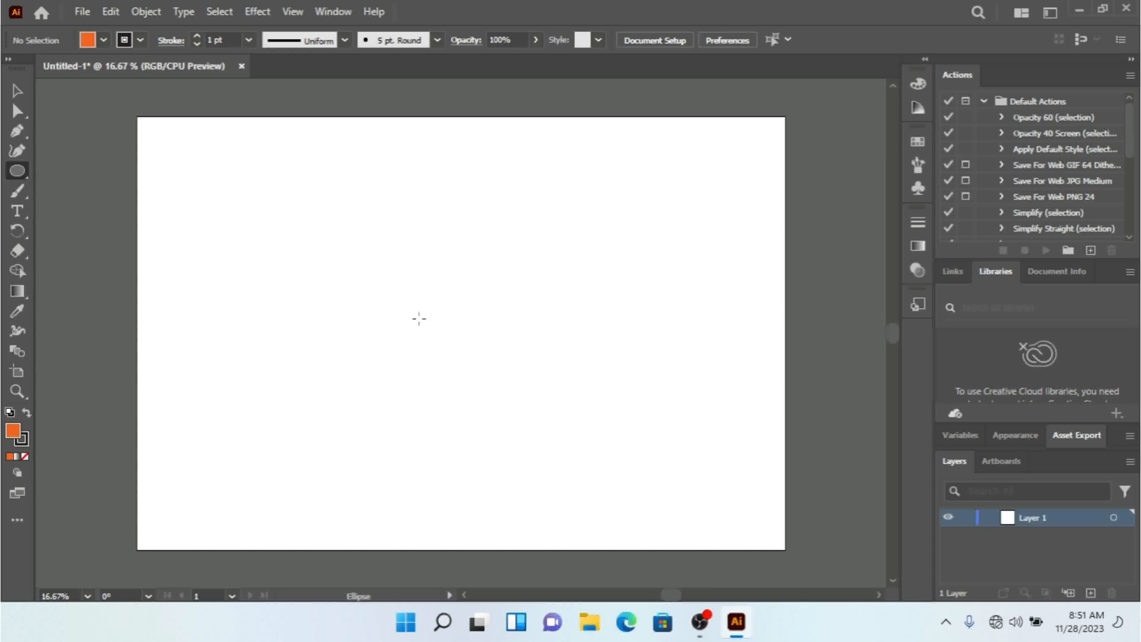
pyautogui.moveTo(370, 240); pyautogui.dragTo(529, 334)
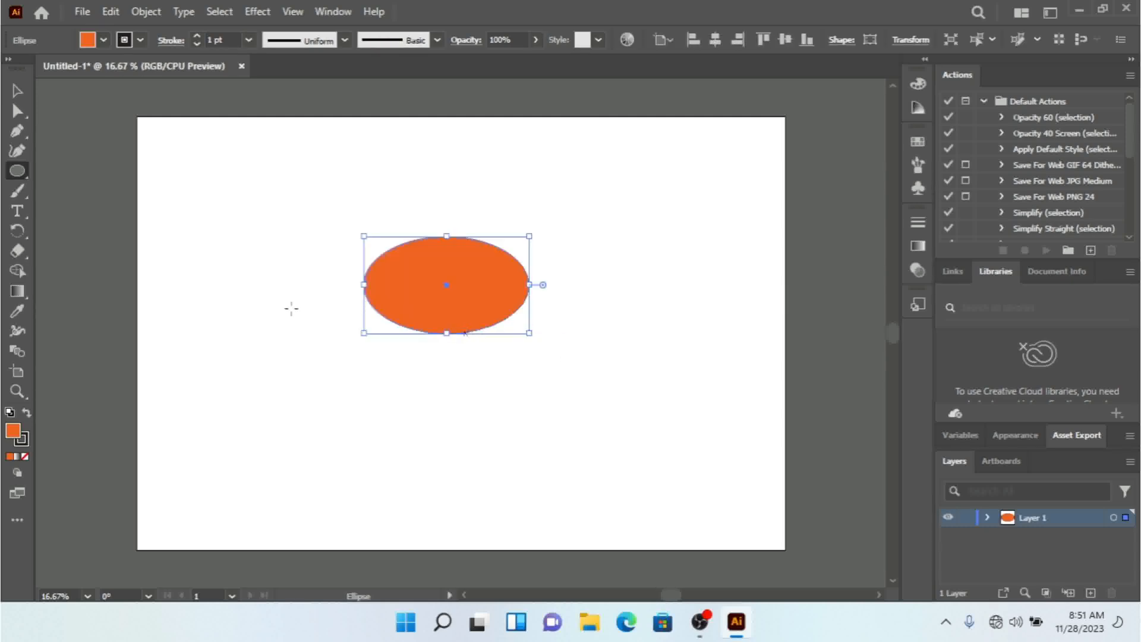
pyautogui.click(104, 40)
pyautogui.click(11, 66)
pyautogui.click(105, 39)
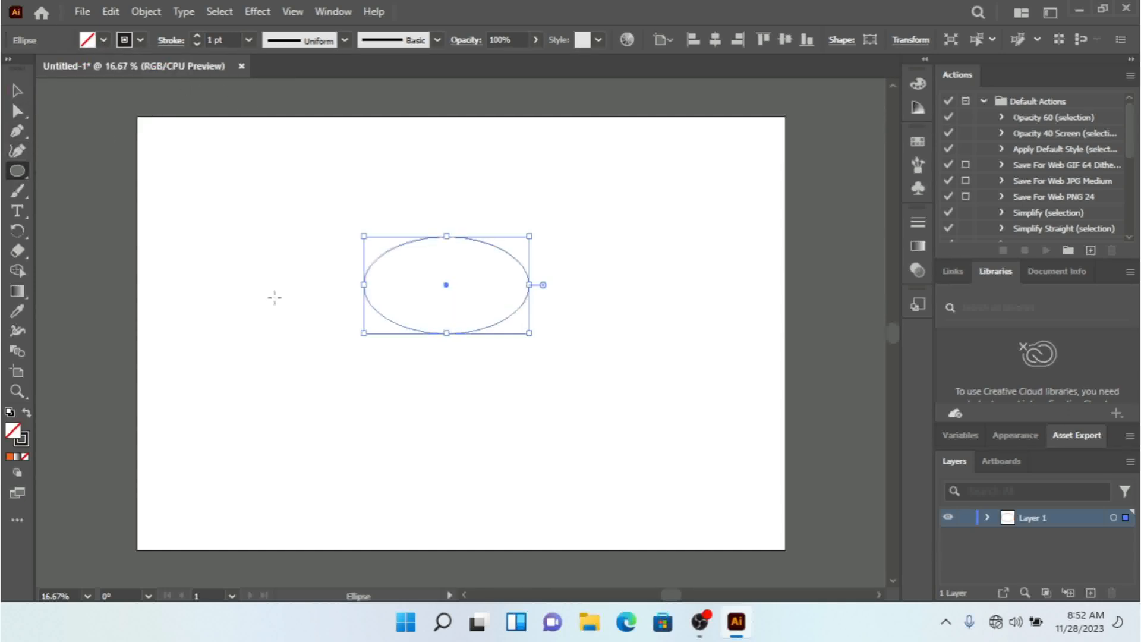
# Draw a small circle and place two of them side by side across the head's upper edge as eyes.
pyautogui.moveTo(245, 235); pyautogui.dragTo(275, 265)
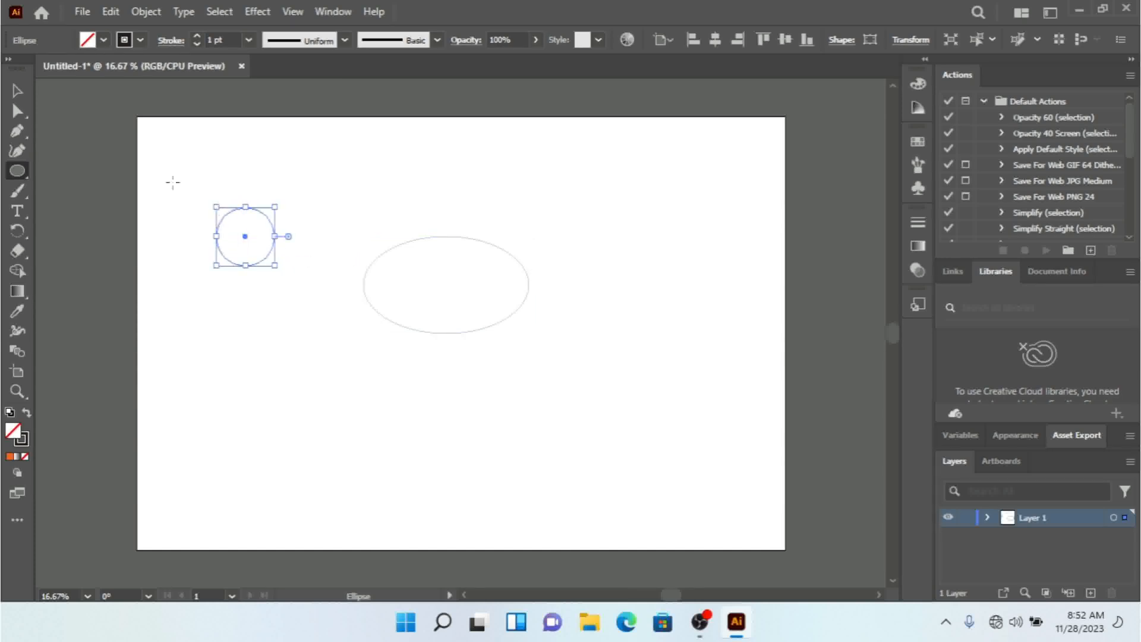
pyautogui.click(18, 91)
pyautogui.click(307, 183)
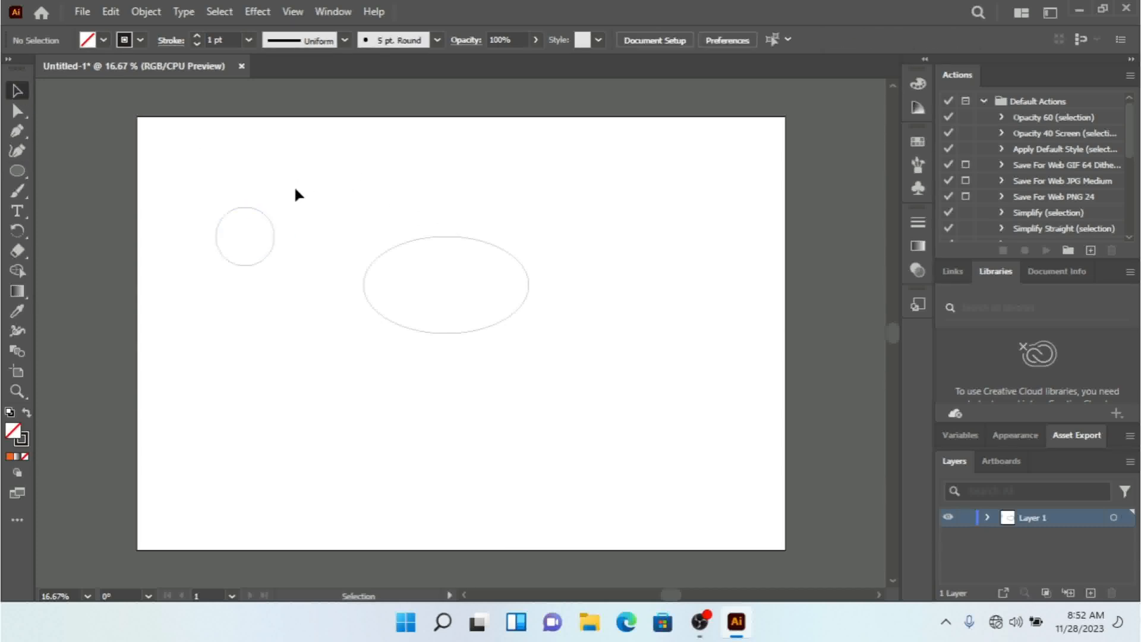
pyautogui.moveTo(270, 226); pyautogui.dragTo(495, 229)
pyautogui.click(622, 387)
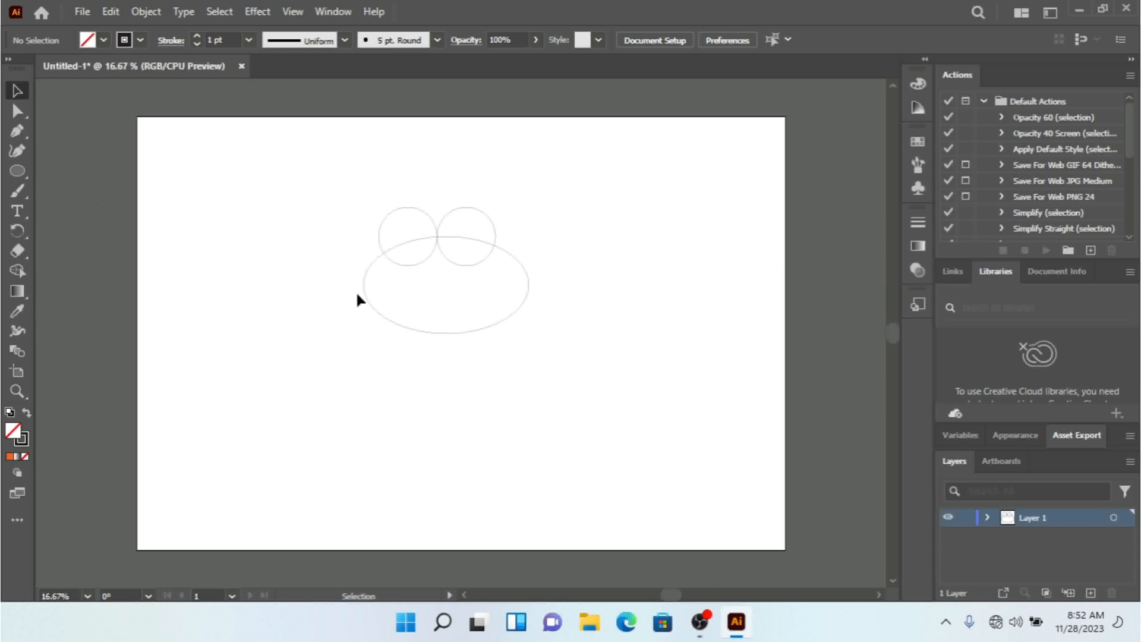
# Draw a closed smiling mouth inside the head with the Pen tool, with a straight upper edge and a curved lower edge.
pyautogui.click(17, 132)
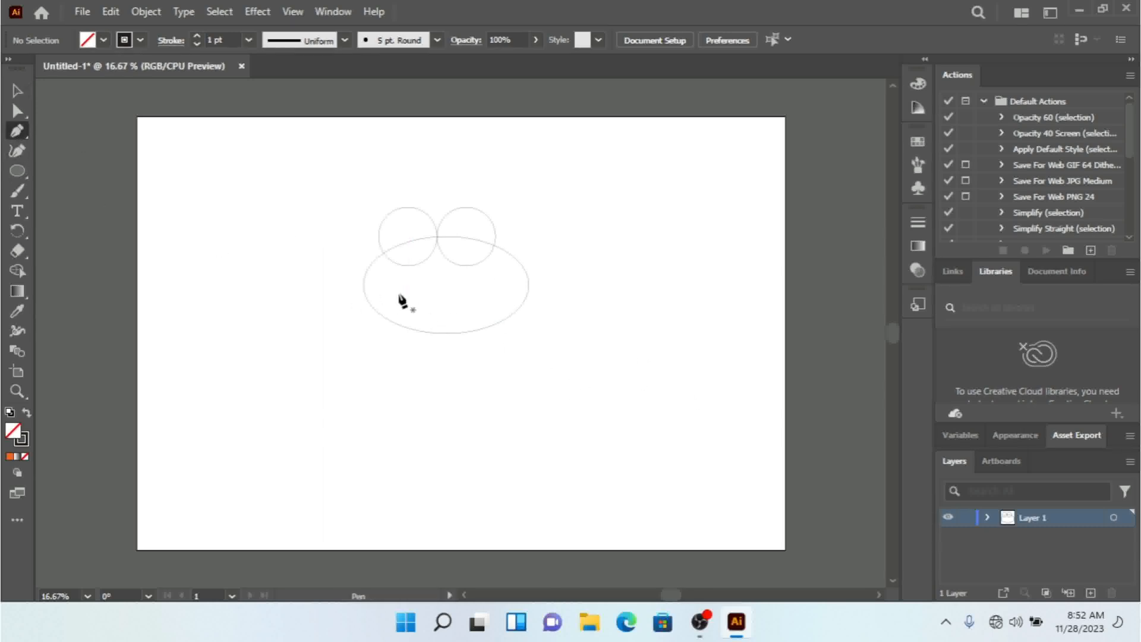
pyautogui.click(399, 292)
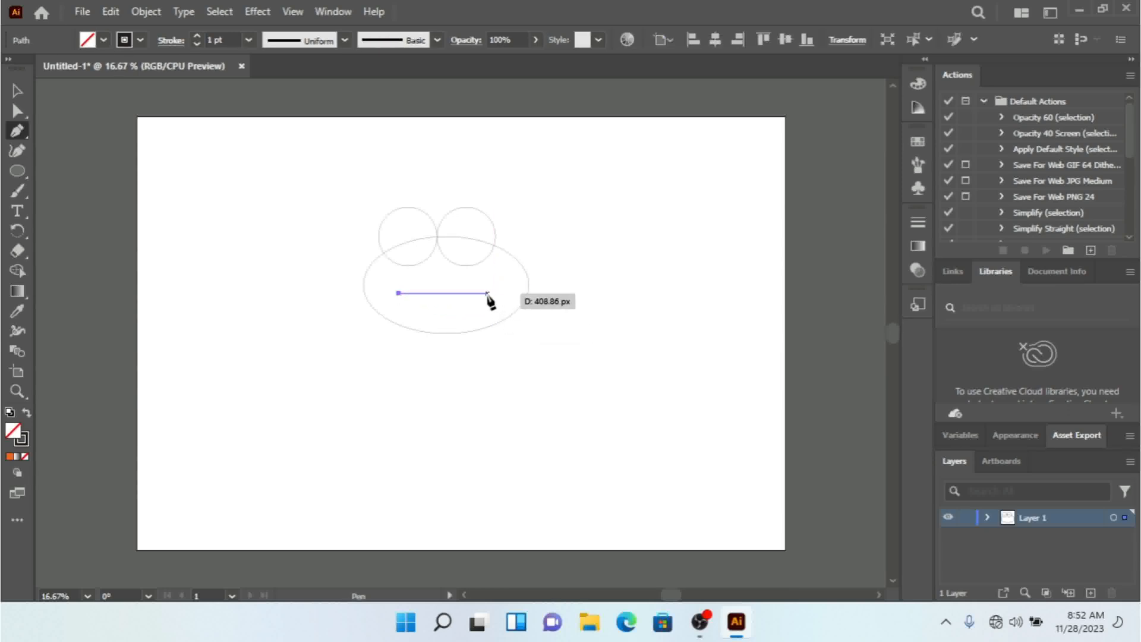
pyautogui.click(487, 293)
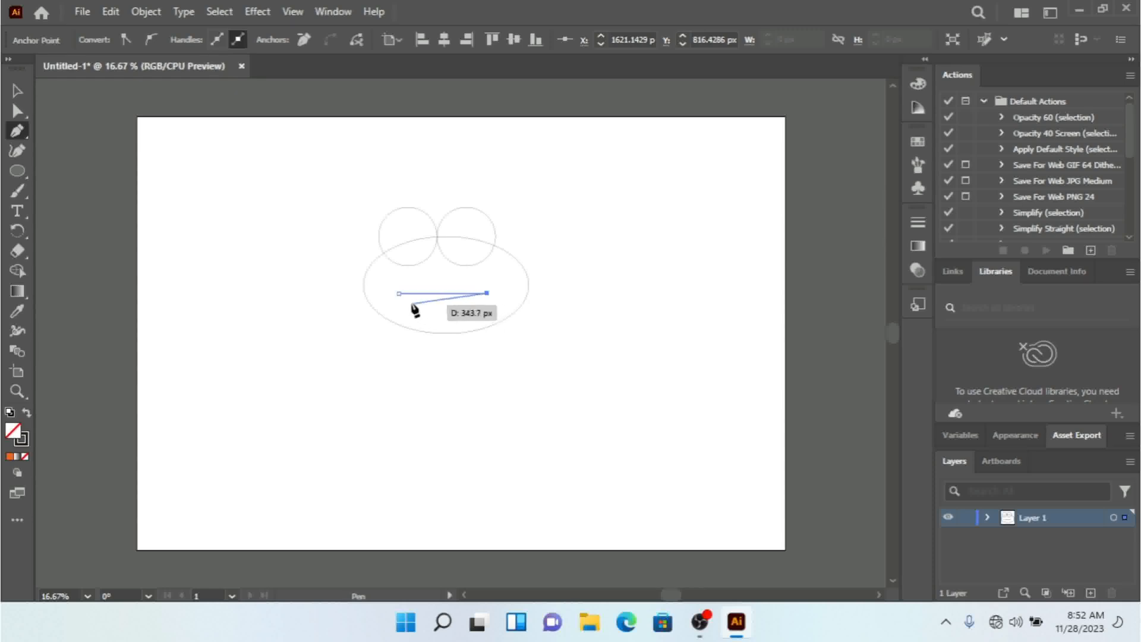
pyautogui.click(398, 293)
pyautogui.moveTo(398, 293); pyautogui.dragTo(354, 247)
pyautogui.click(16, 94)
pyautogui.click(250, 257)
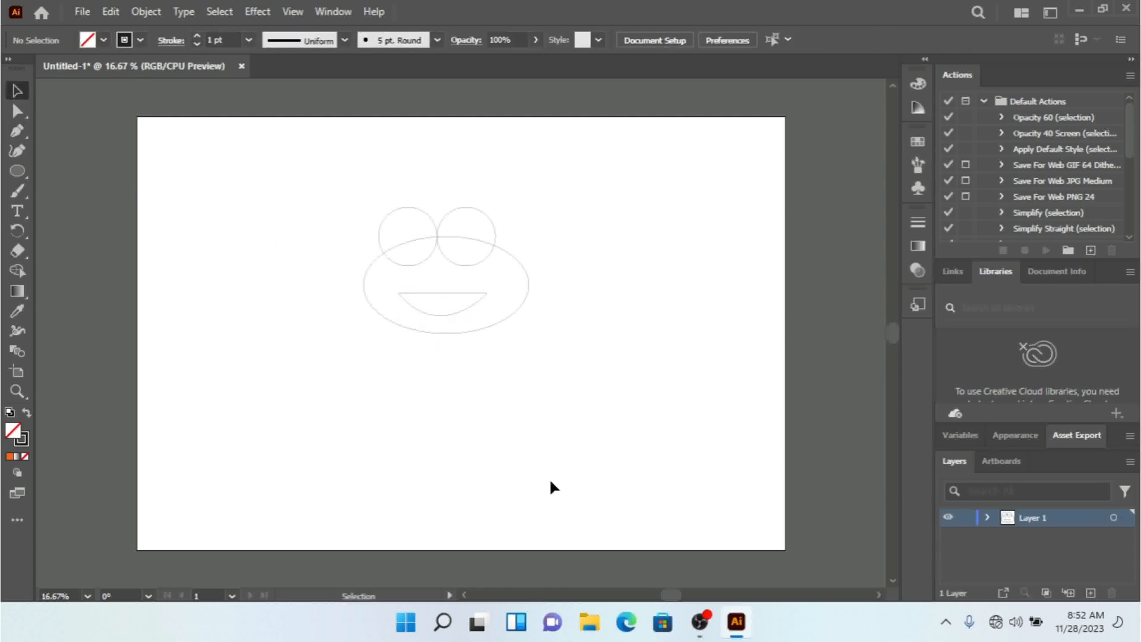
# Draw a rectangle for the body below the mouth, overlapping the head's lower edge.
pyautogui.click(459, 296)
pyautogui.click(331, 295)
pyautogui.click(21, 173)
pyautogui.click(76, 171)
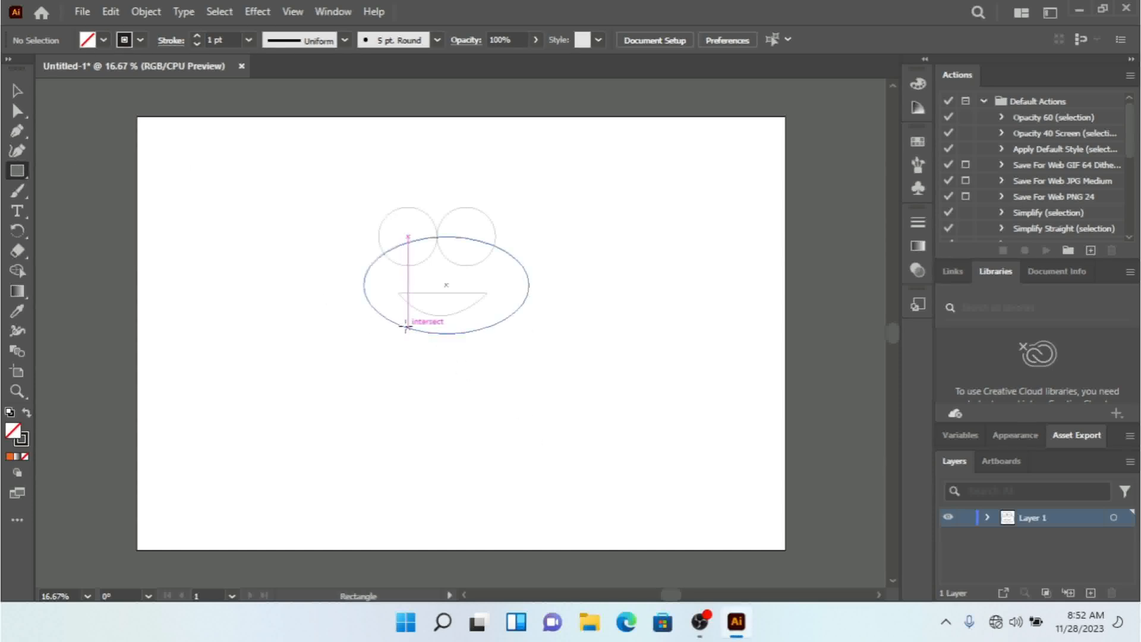
pyautogui.moveTo(408, 323); pyautogui.dragTo(500, 390)
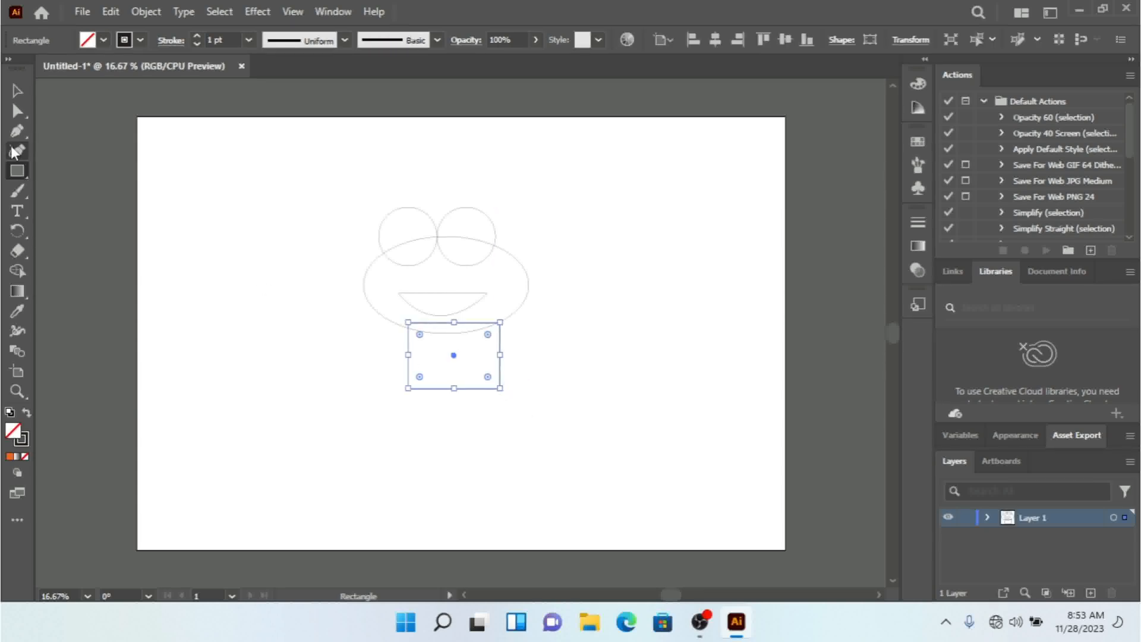
# Round the body rectangle's two lower corners to a radius of about 148 px.
pyautogui.click(22, 90)
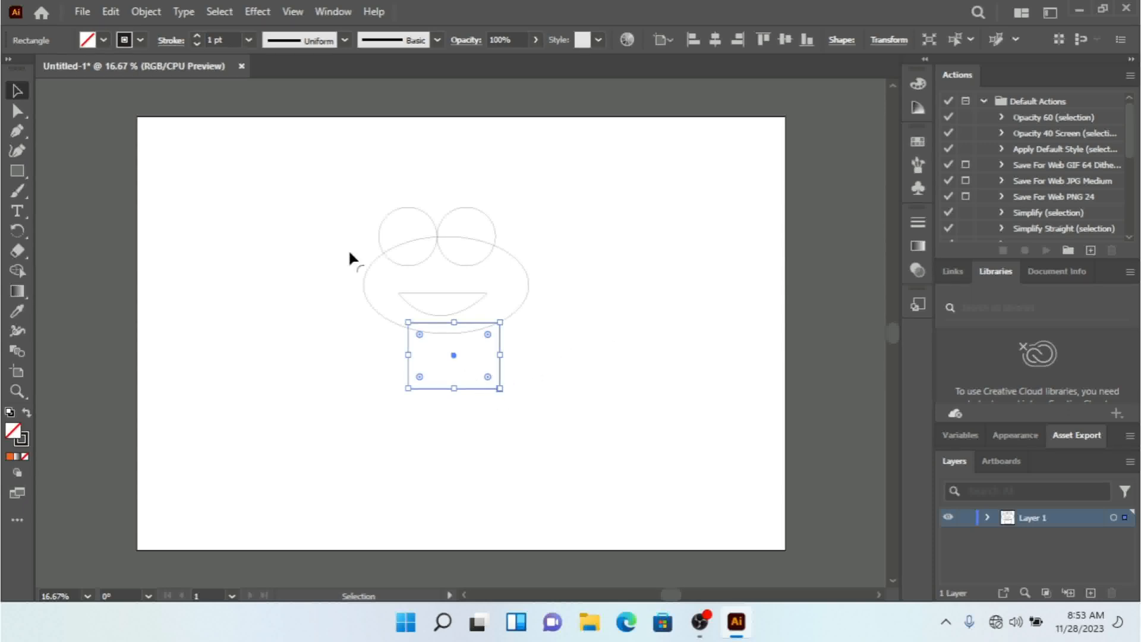
pyautogui.click(17, 111)
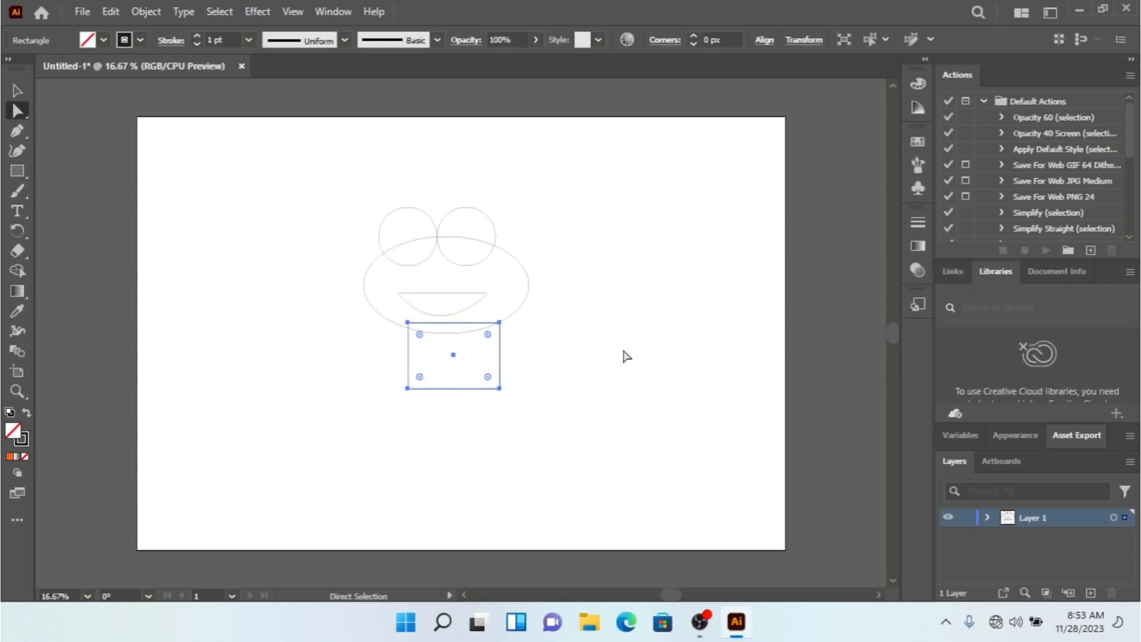
pyautogui.click(500, 389)
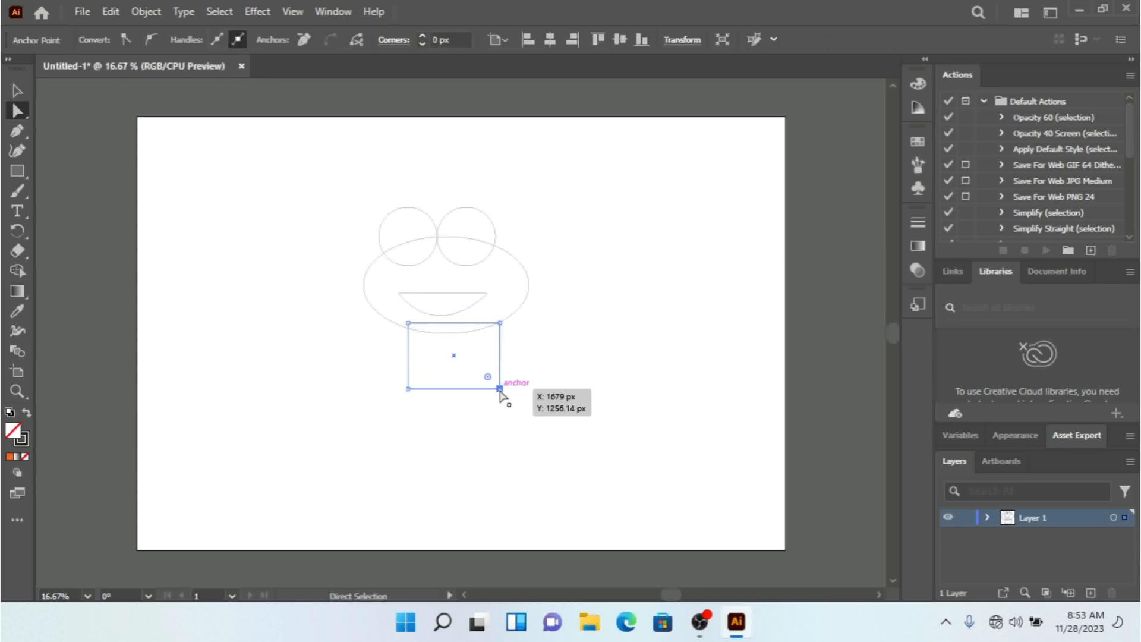
pyautogui.keyDown('shift'); pyautogui.click(407, 389); pyautogui.keyUp('shift')
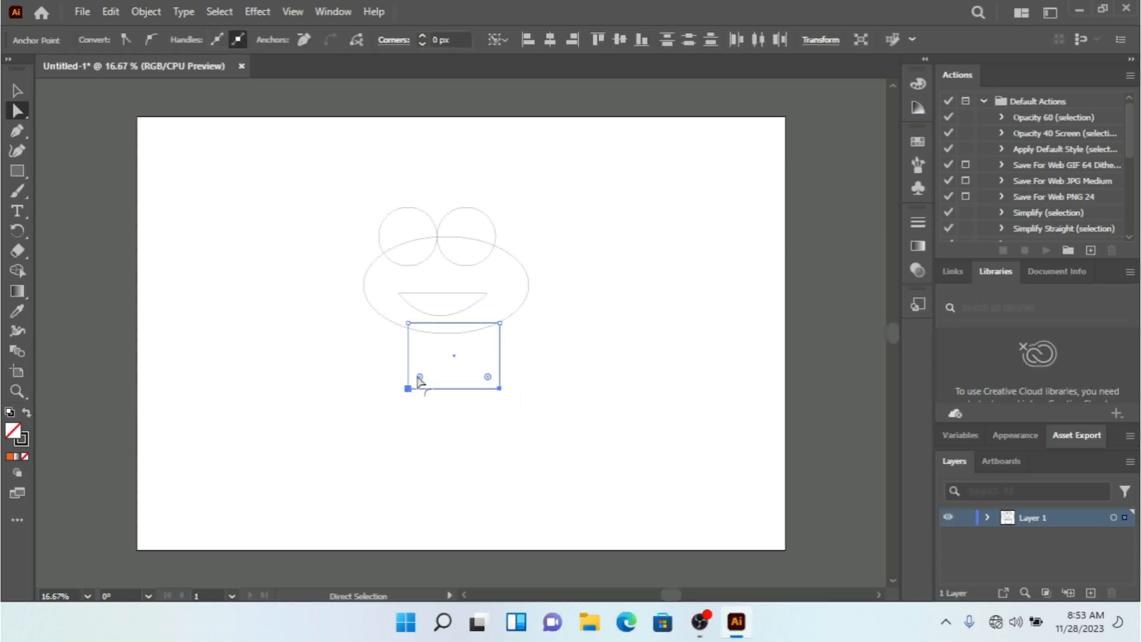
pyautogui.moveTo(420, 378); pyautogui.dragTo(440, 359)
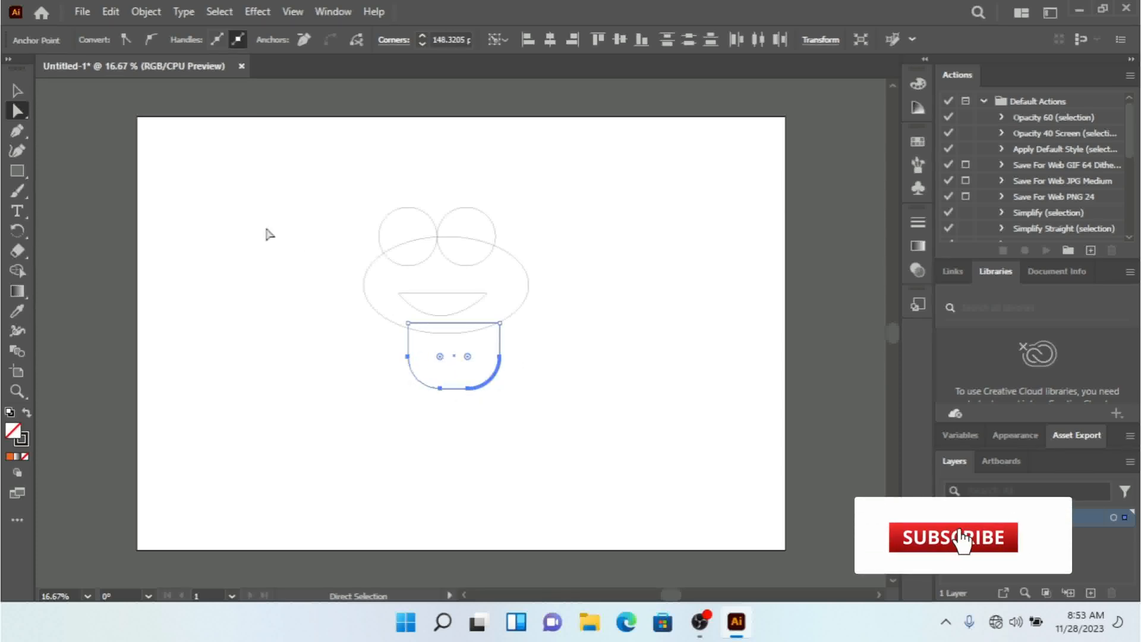
pyautogui.click(17, 90)
pyautogui.click(389, 260)
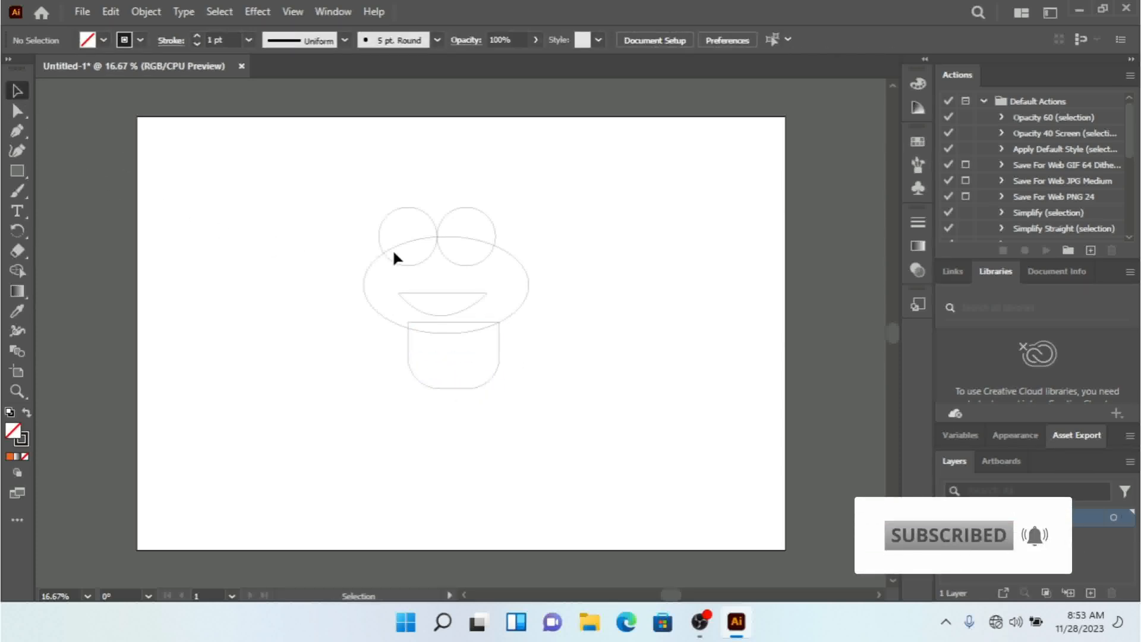
# Duplicate the left eye circle and place the copy on the empty area to the lower left of the body.
pyautogui.press('a')
pyautogui.click(408, 207)
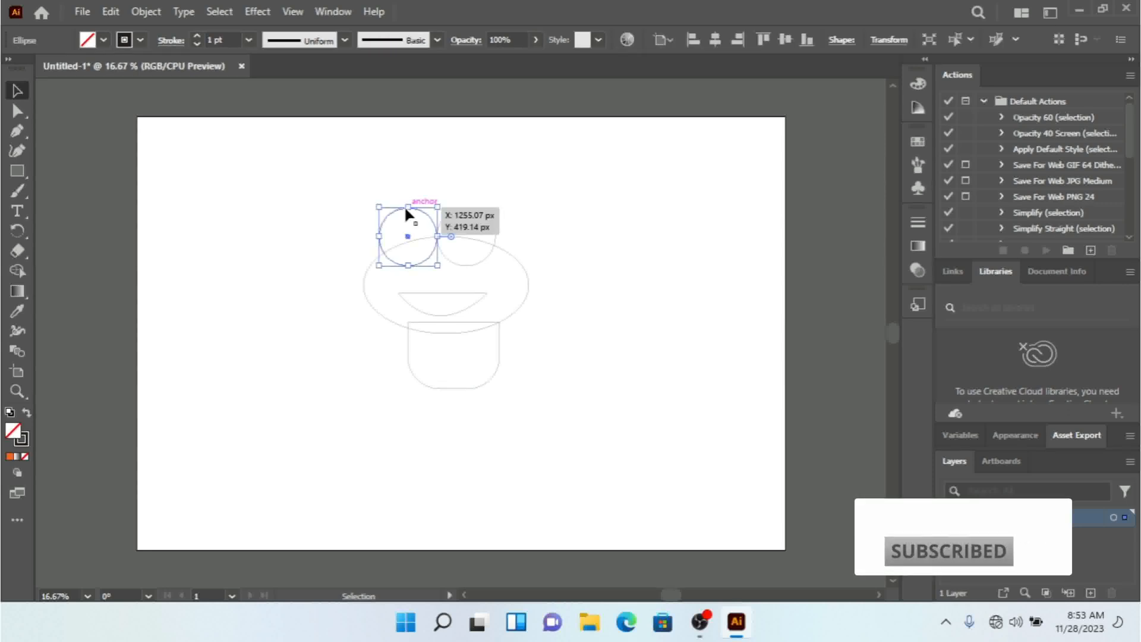
pyautogui.hotkey('ctrl', 'c')
pyautogui.hotkey('ctrl', 'v')
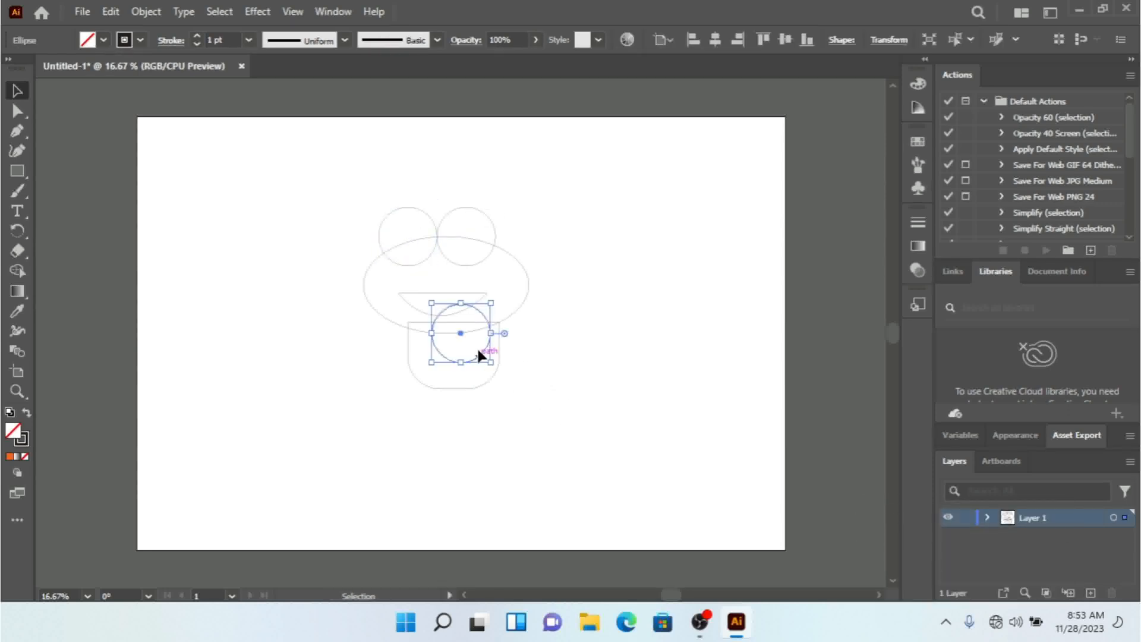
pyautogui.moveTo(476, 309); pyautogui.dragTo(326, 383)
# Stretch the body's lower edge slightly downward and nudge the body a little to the left under the head.
pyautogui.click(456, 389)
pyautogui.moveTo(456, 389); pyautogui.dragTo(457, 403)
pyautogui.click(644, 396)
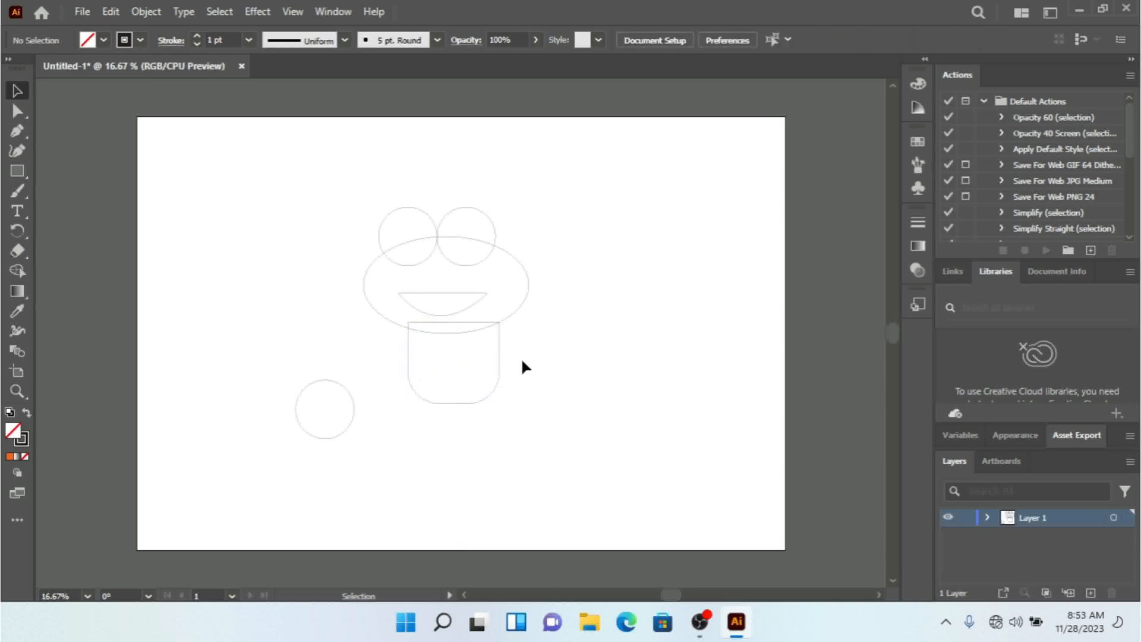
pyautogui.moveTo(480, 379); pyautogui.dragTo(459, 377)
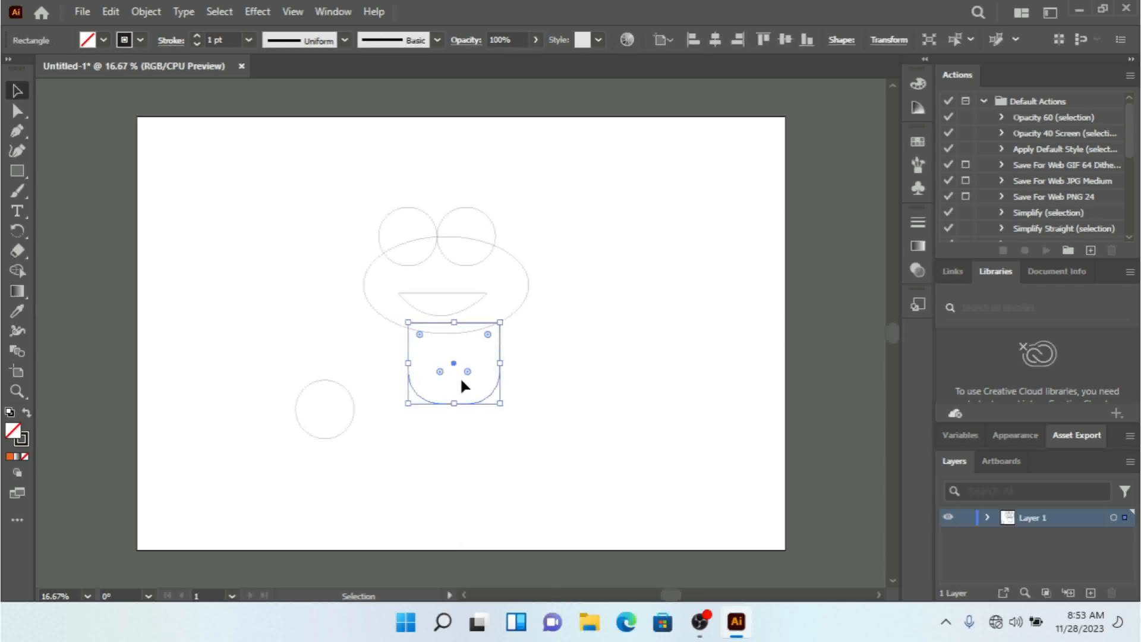
pyautogui.press('Left')
pyautogui.press('Left')
pyautogui.press('Left')
pyautogui.press('Left')
pyautogui.press('Left')
pyautogui.press('Left')
pyautogui.press('Left')
pyautogui.press('Left')
# Narrow the loose circle into an oval, tilt it, and place it against the body's left side as an arm.
pyautogui.click(347, 420)
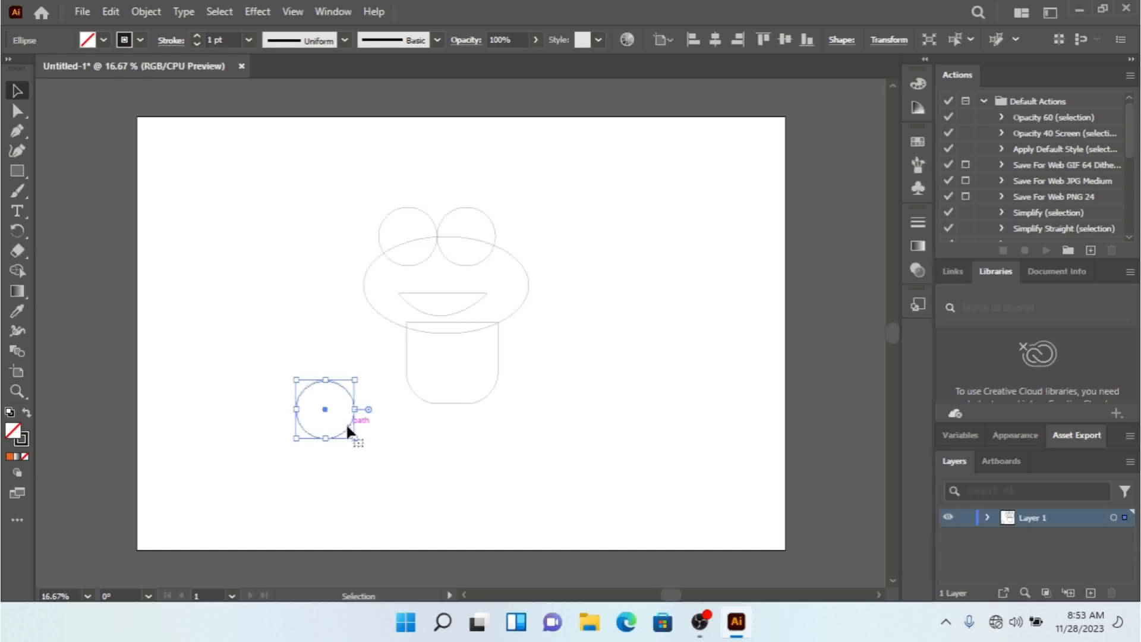
pyautogui.click(700, 622)
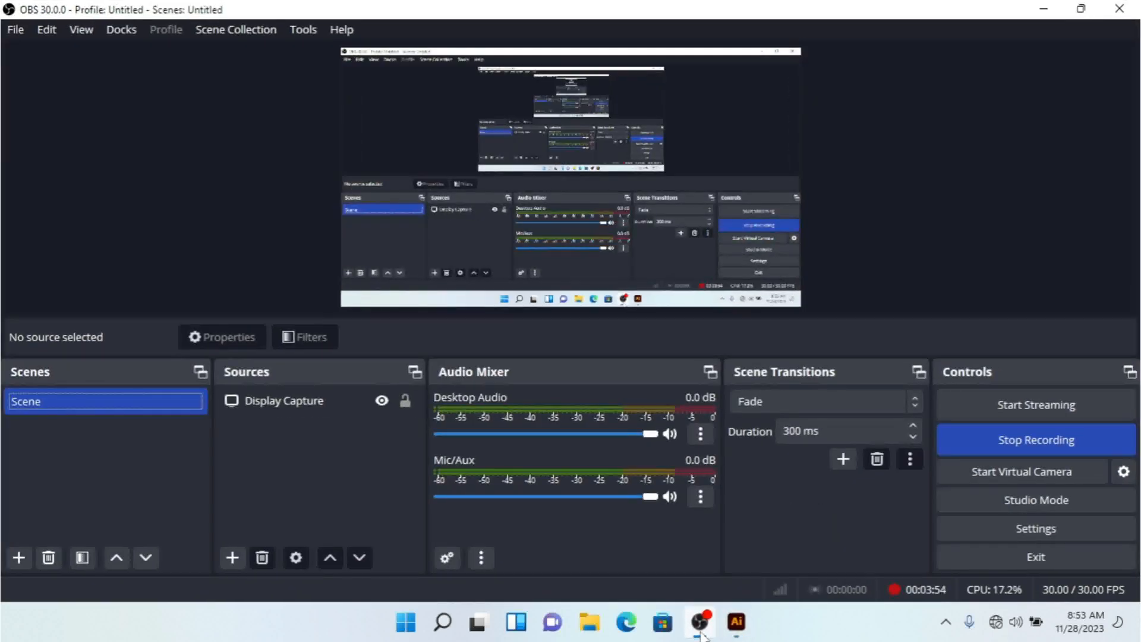
pyautogui.click(701, 630)
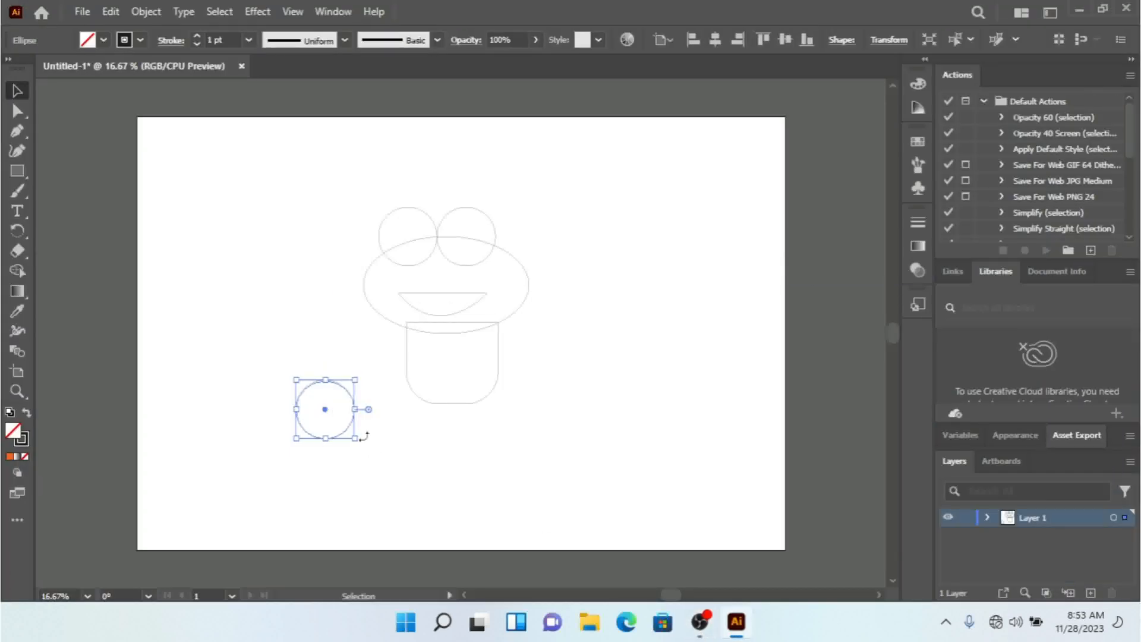
pyautogui.moveTo(354, 437)
pyautogui.mouseDown()
pyautogui.moveTo(357, 413)
pyautogui.moveTo(324, 446)
pyautogui.moveTo(361, 448)
pyautogui.moveTo(352, 426)
pyautogui.moveTo(340, 433)
pyautogui.mouseUp()
pyautogui.moveTo(334, 389); pyautogui.dragTo(362, 364)
pyautogui.hotkey('ctrl', 'z')
pyautogui.hotkey('ctrl', 'z')
pyautogui.moveTo(355, 437); pyautogui.dragTo(415, 326)
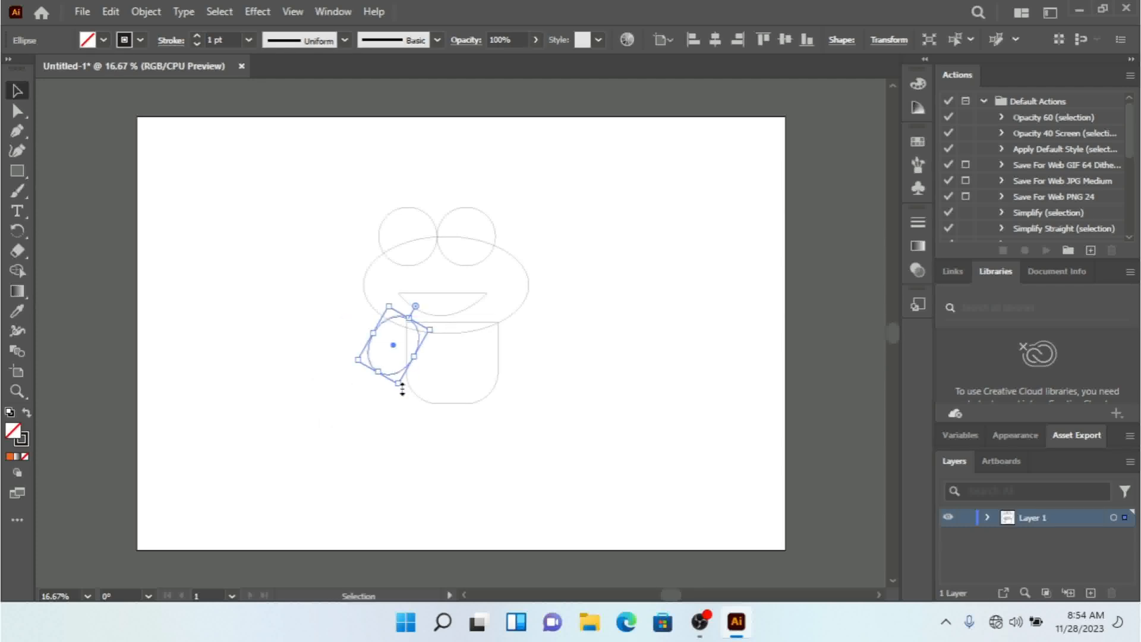
pyautogui.moveTo(398, 385)
pyautogui.mouseDown()
pyautogui.moveTo(396, 375)
pyautogui.moveTo(406, 380)
pyautogui.moveTo(396, 384)
pyautogui.mouseUp()
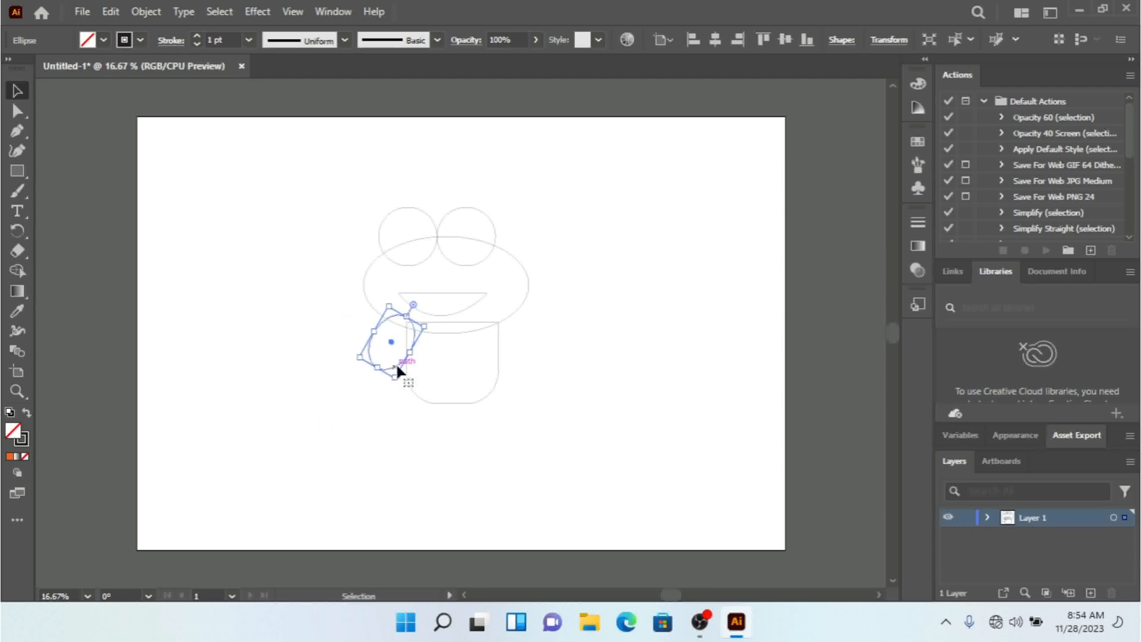
# Duplicate the left arm, reflect the copy across the vertical axis, and place it on the body's right side.
pyautogui.moveTo(412, 353); pyautogui.dragTo(565, 334)
pyautogui.rightClick(564, 334)
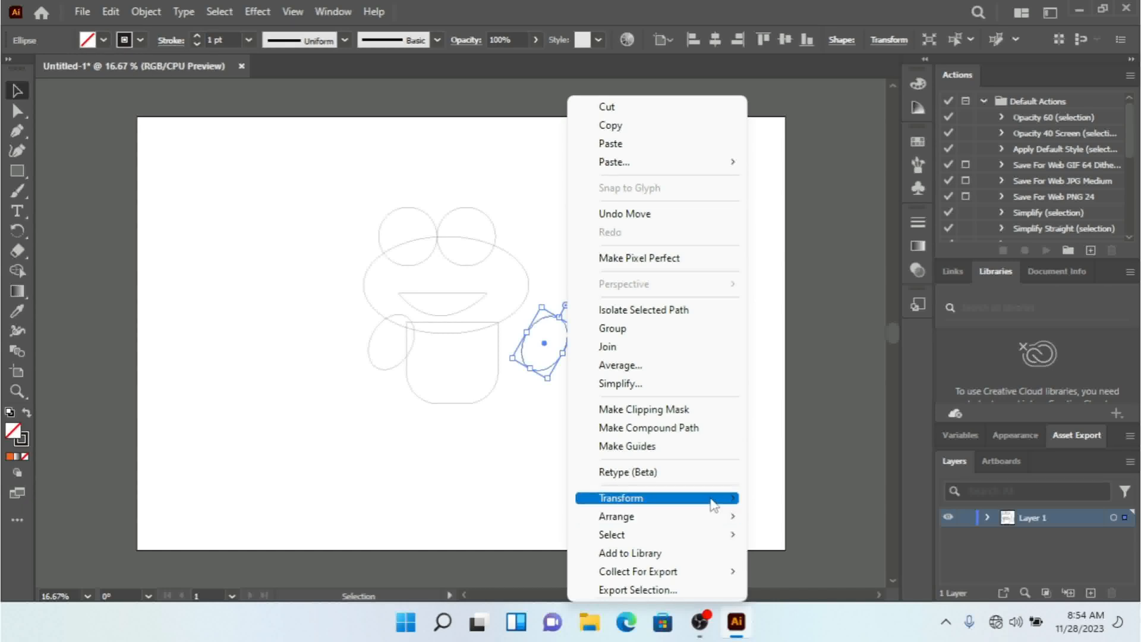
pyautogui.moveTo(716, 499)
pyautogui.click(834, 409)
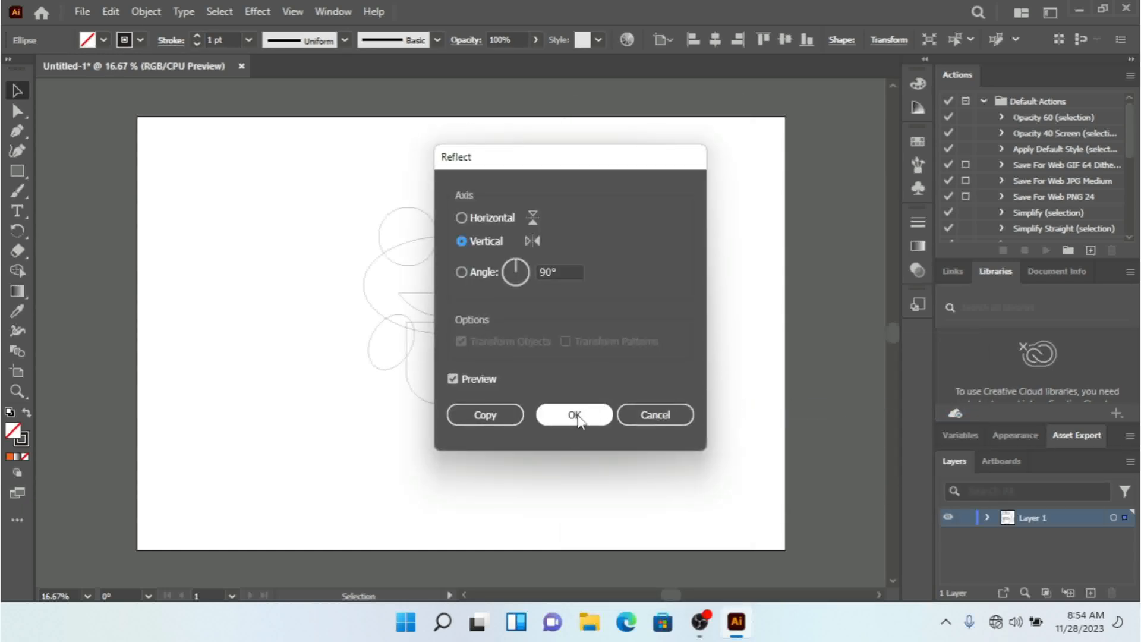
pyautogui.click(573, 415)
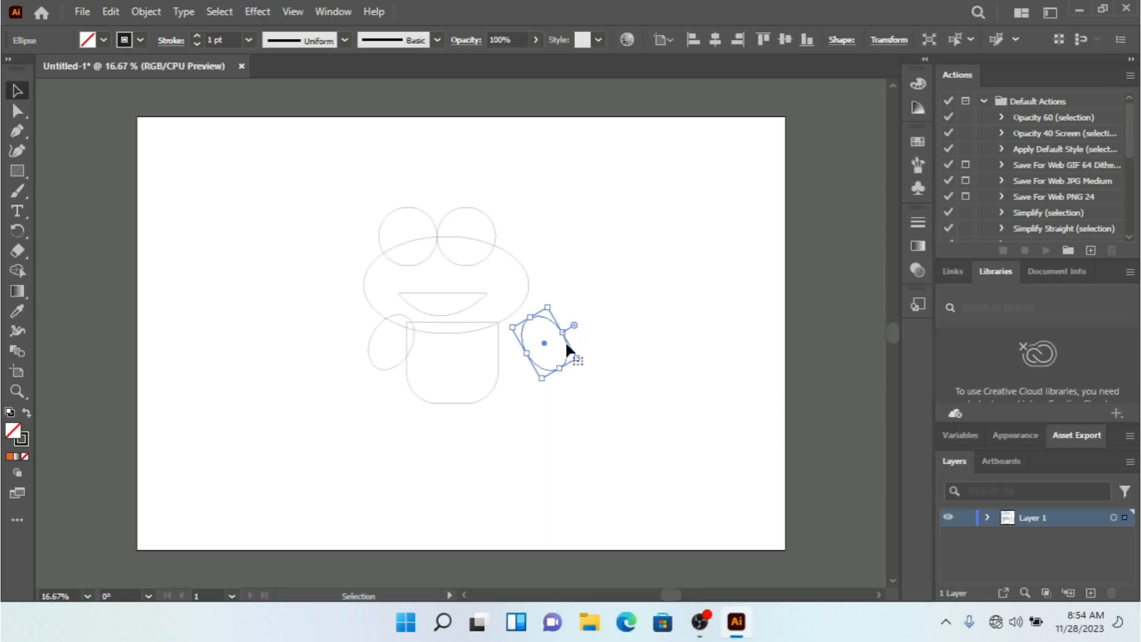
pyautogui.moveTo(565, 341); pyautogui.dragTo(518, 344)
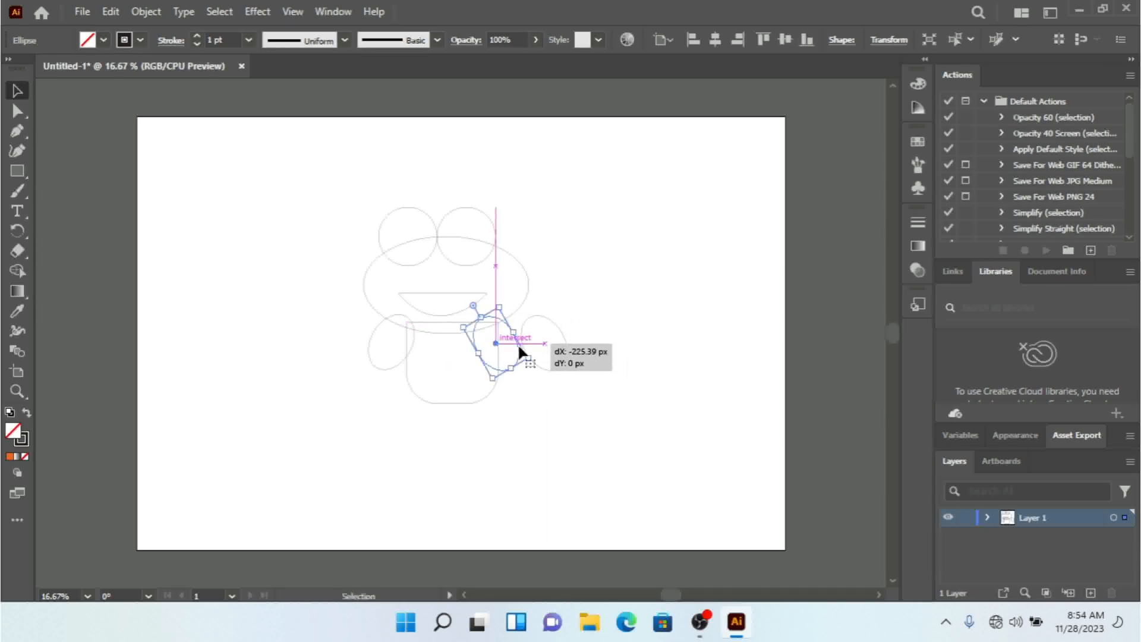
pyautogui.click(535, 451)
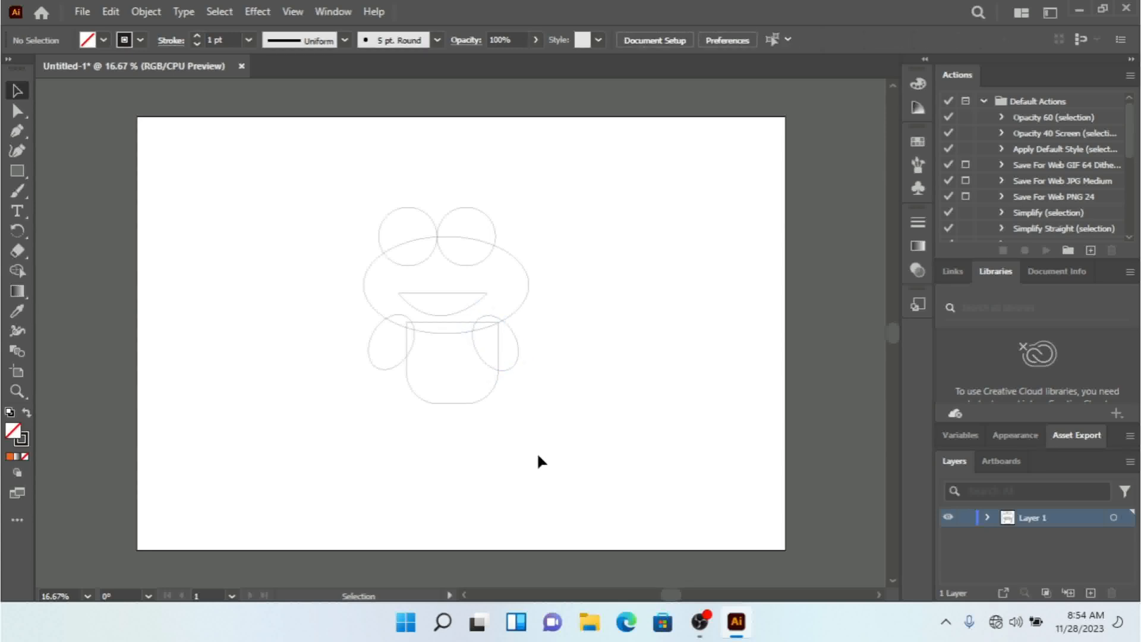
# Duplicate the left arm oval, place the copy at the body's lower left as a leg, and enlarge it slightly.
pyautogui.click(514, 358)
pyautogui.press('a')
pyautogui.hotkey('ctrl', 'c')
pyautogui.hotkey('ctrl', 'v')
pyautogui.press('v')
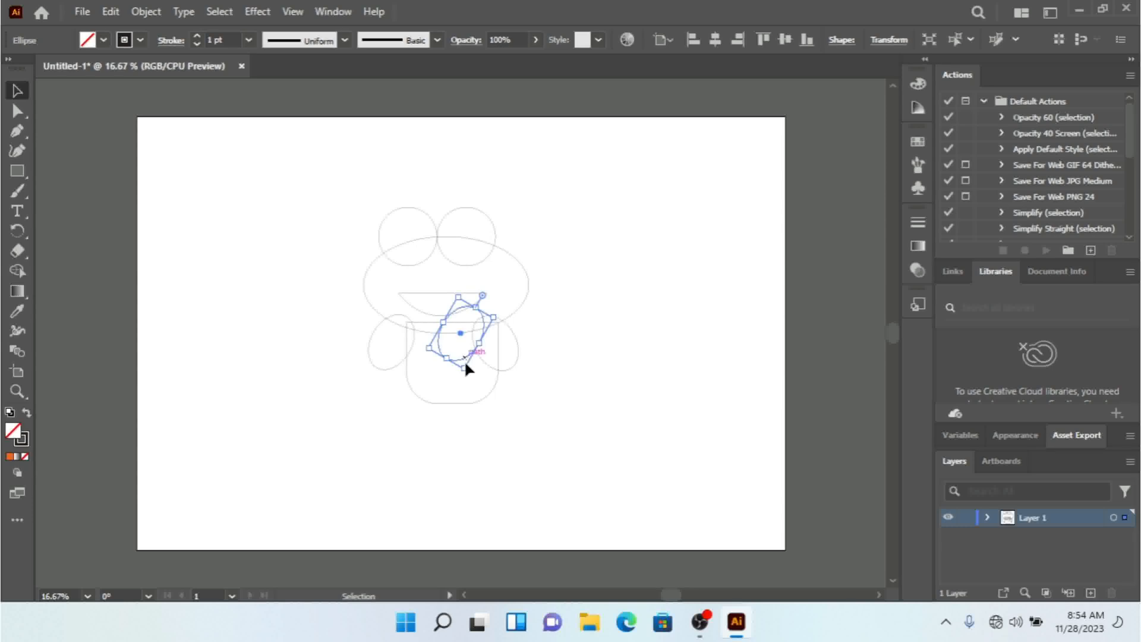
pyautogui.moveTo(465, 352); pyautogui.dragTo(427, 461)
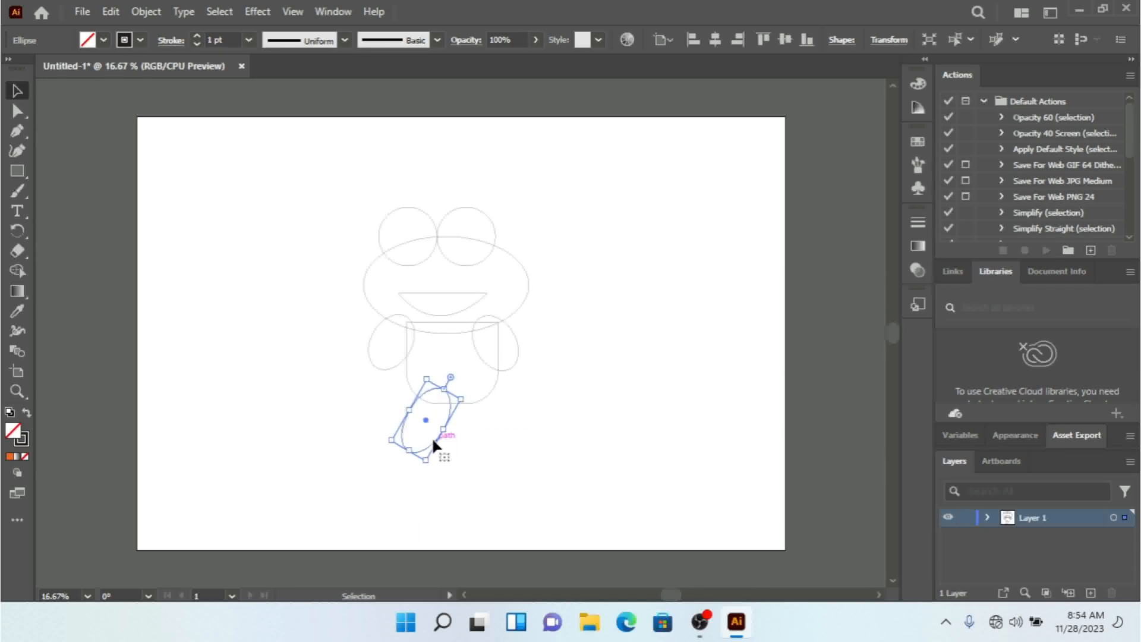
pyautogui.rightClick(431, 436)
pyautogui.moveTo(532, 527)
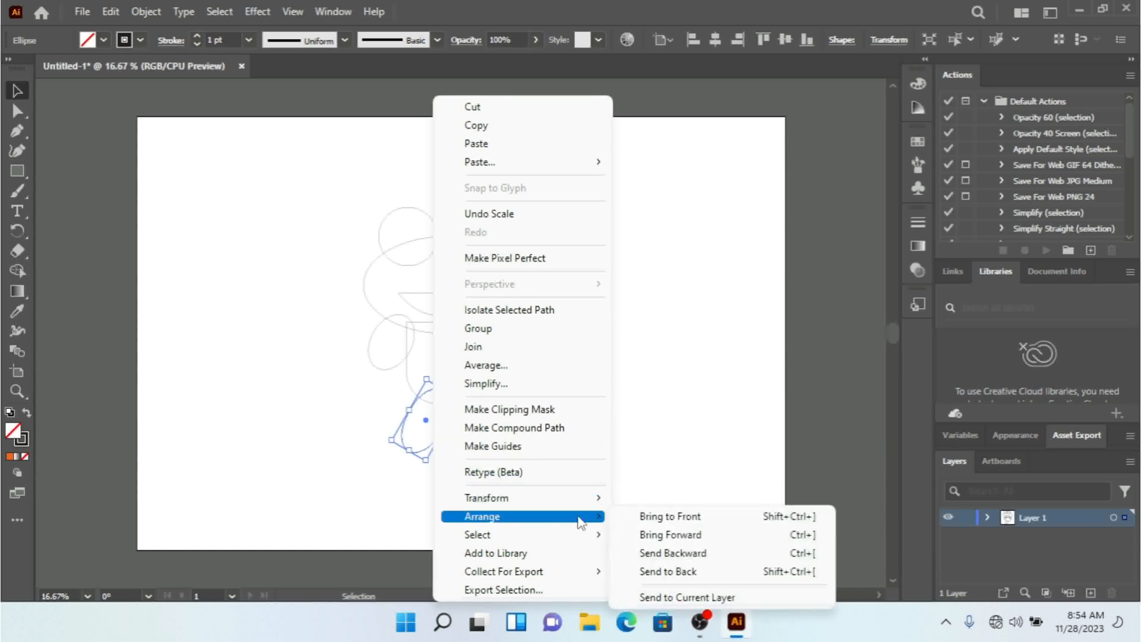
pyautogui.moveTo(592, 498)
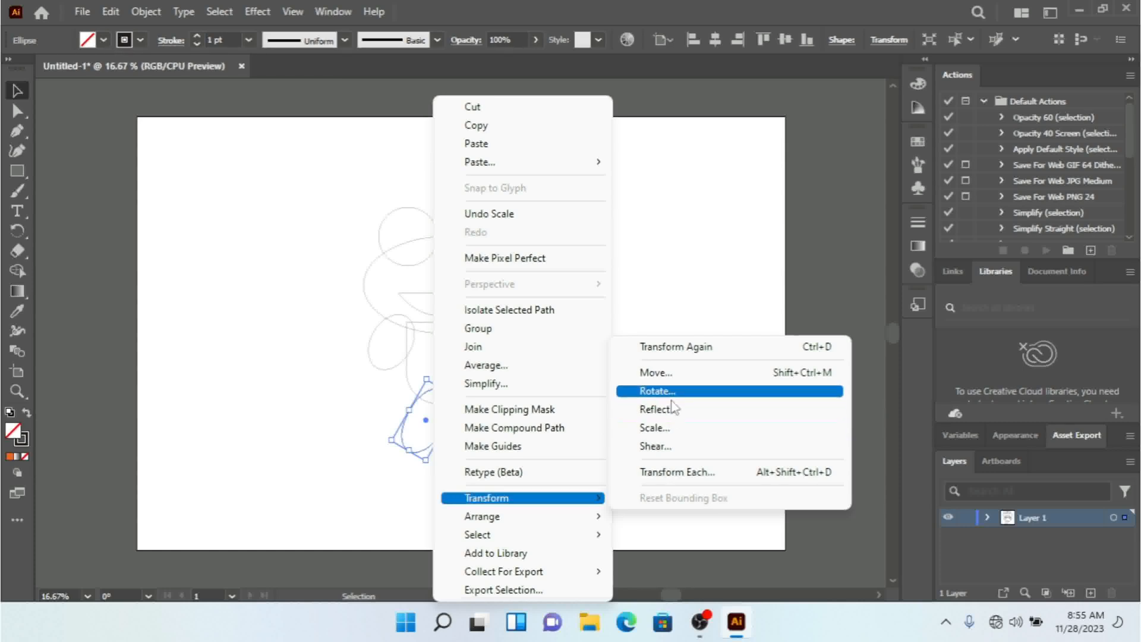
pyautogui.click(391, 491)
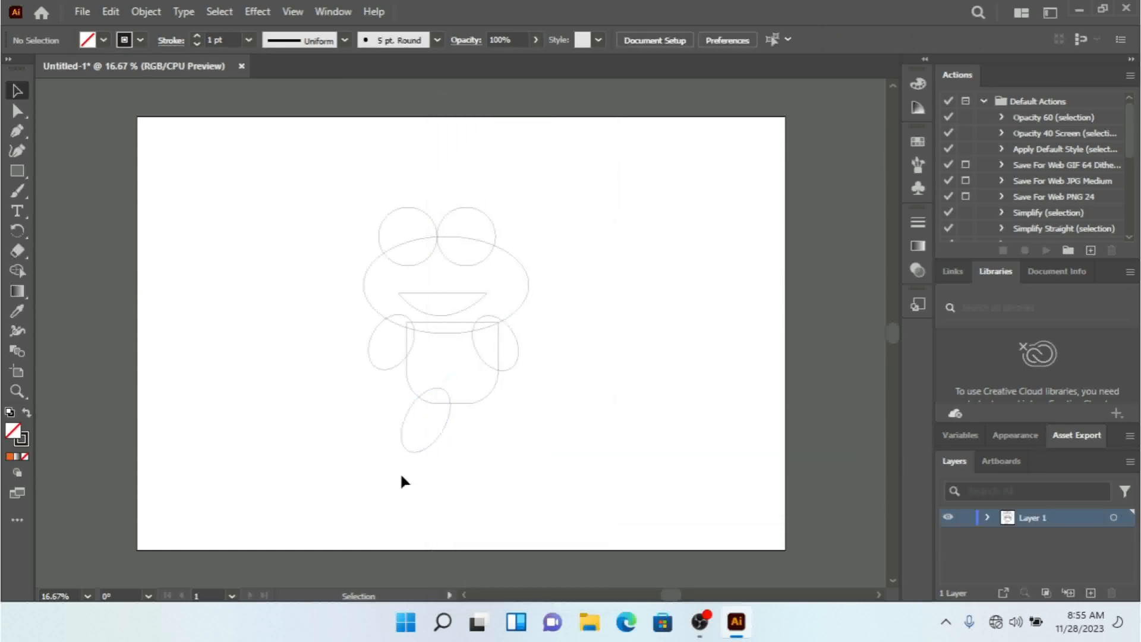
# Duplicate the left leg oval, place the copy at the body's lower right as the second leg, and make it smaller and more upright.
pyautogui.click(423, 450)
pyautogui.hotkey('ctrl', 'c')
pyautogui.hotkey('ctrl', 'v')
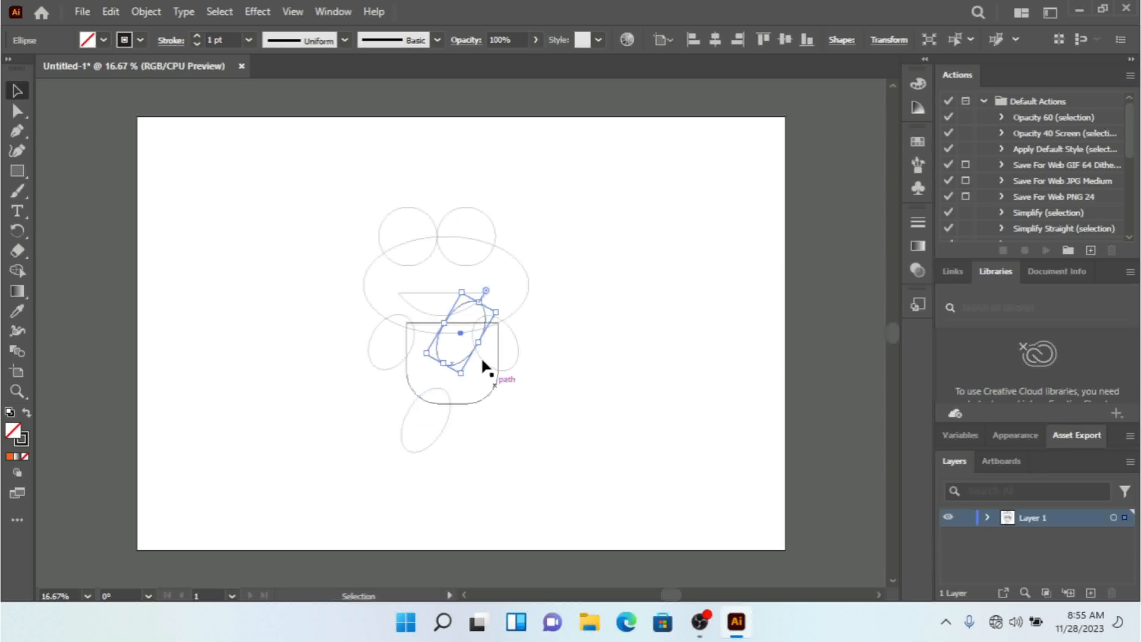
pyautogui.moveTo(467, 363); pyautogui.dragTo(488, 437)
pyautogui.click(645, 402)
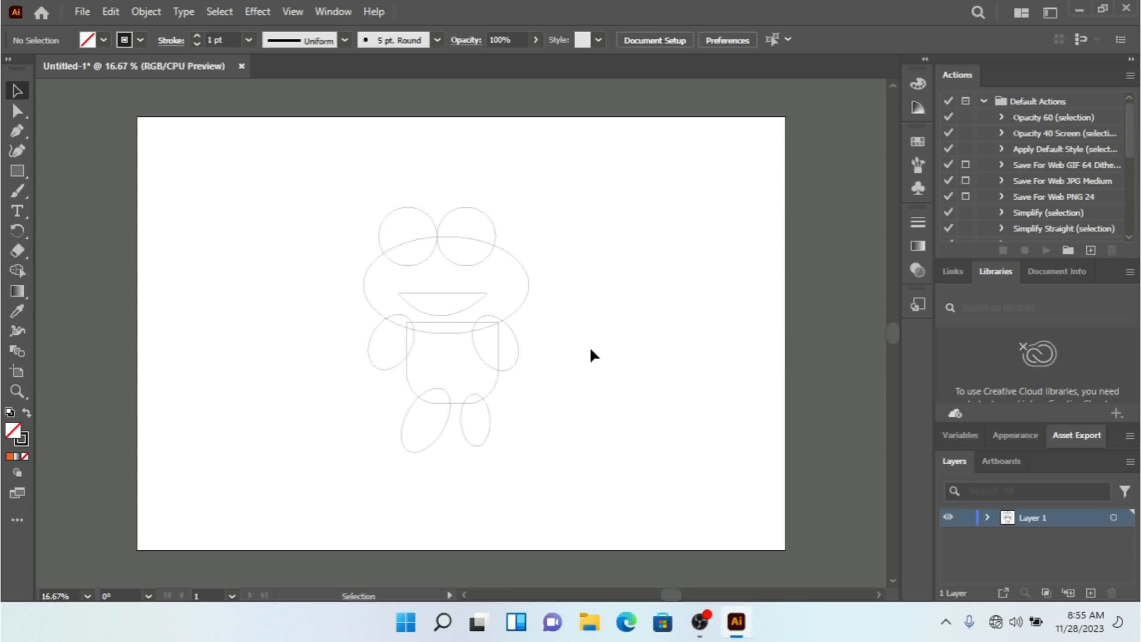
# Select all the frog shapes and use Shape Builder with a red fill to merge and color both eyes and the head around the mouth.
pyautogui.moveTo(582, 179); pyautogui.dragTo(314, 436)
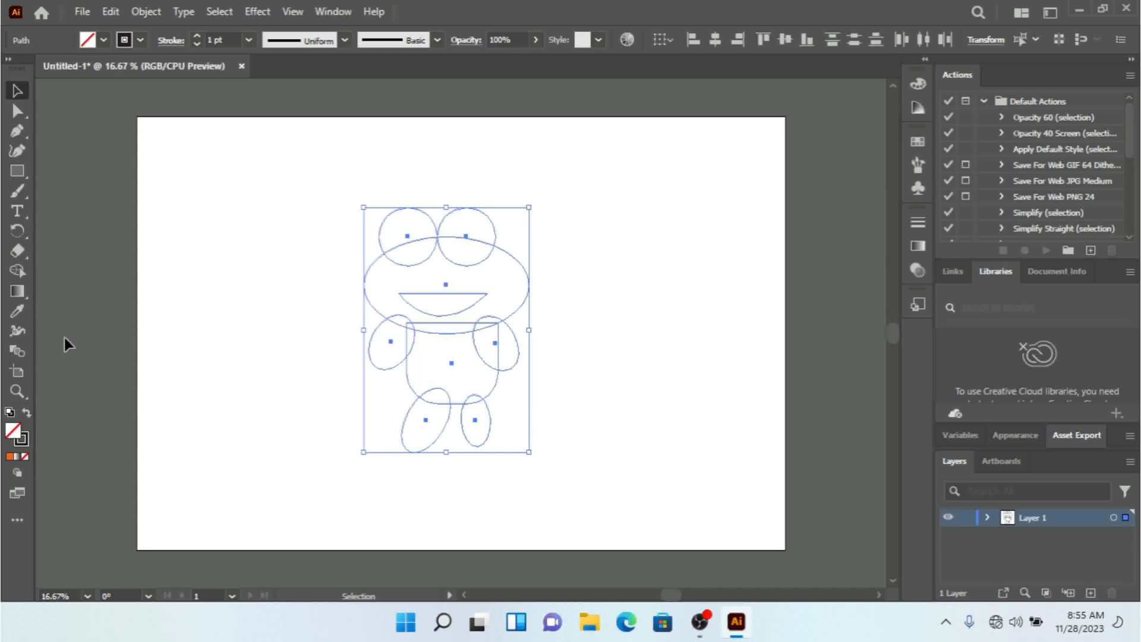
pyautogui.click(19, 267)
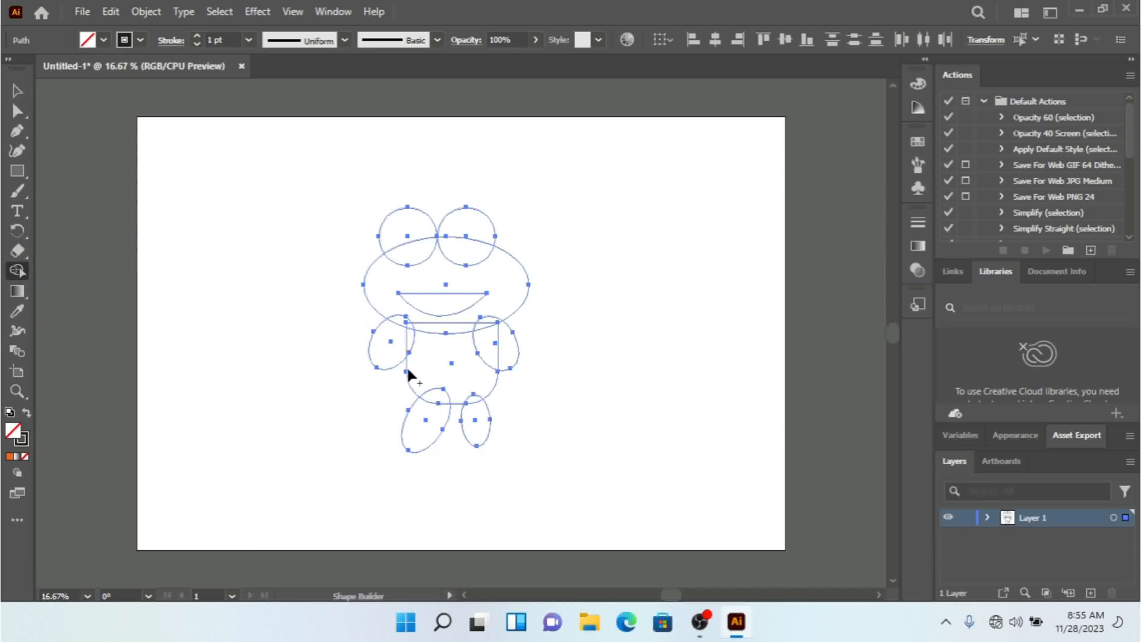
pyautogui.click(445, 323)
pyautogui.click(90, 40)
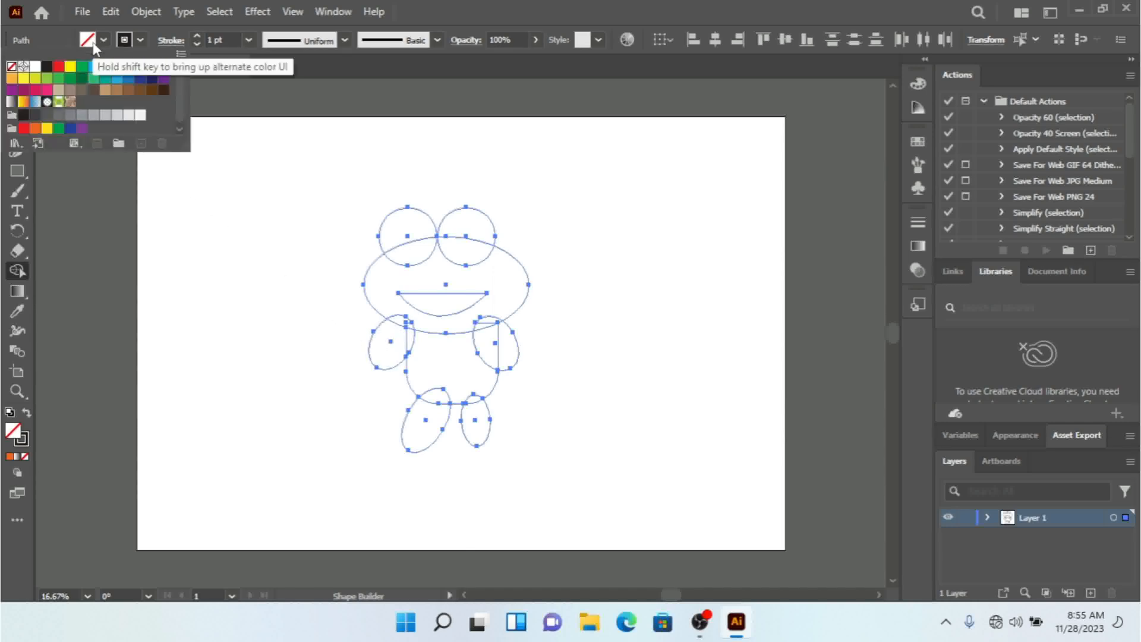
pyautogui.click(59, 68)
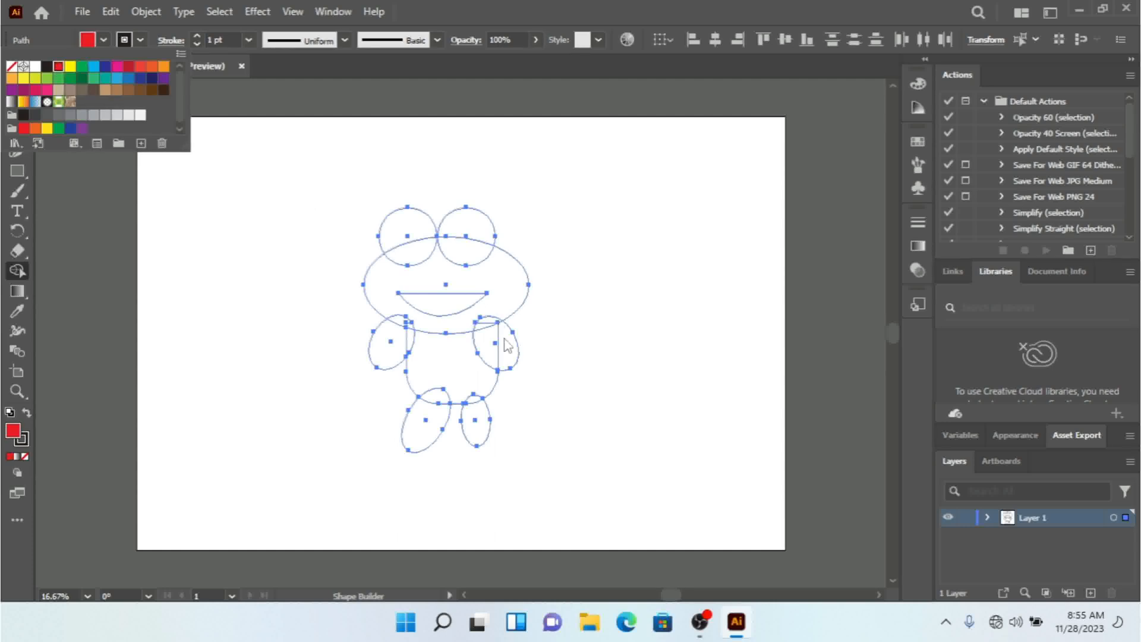
pyautogui.click(408, 237)
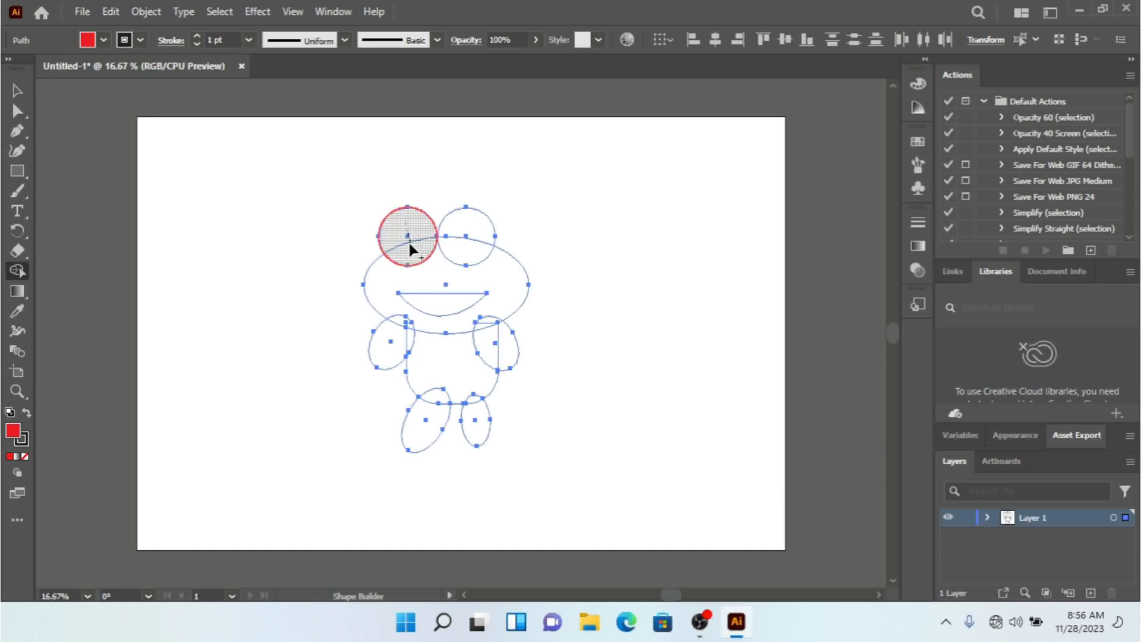
pyautogui.click(409, 240)
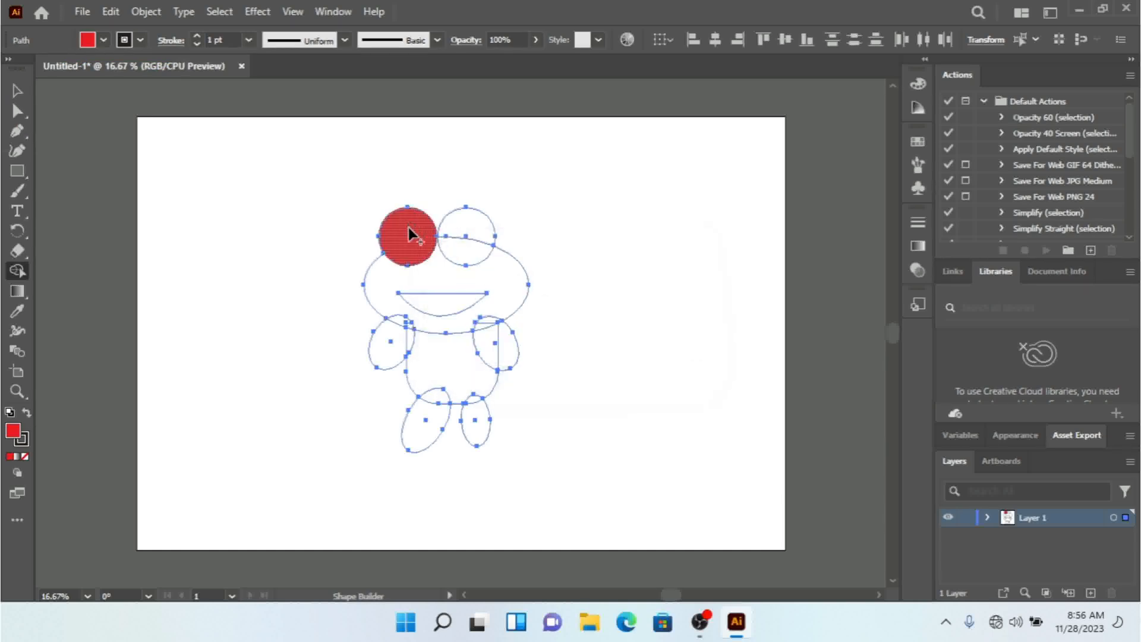
pyautogui.click(472, 249)
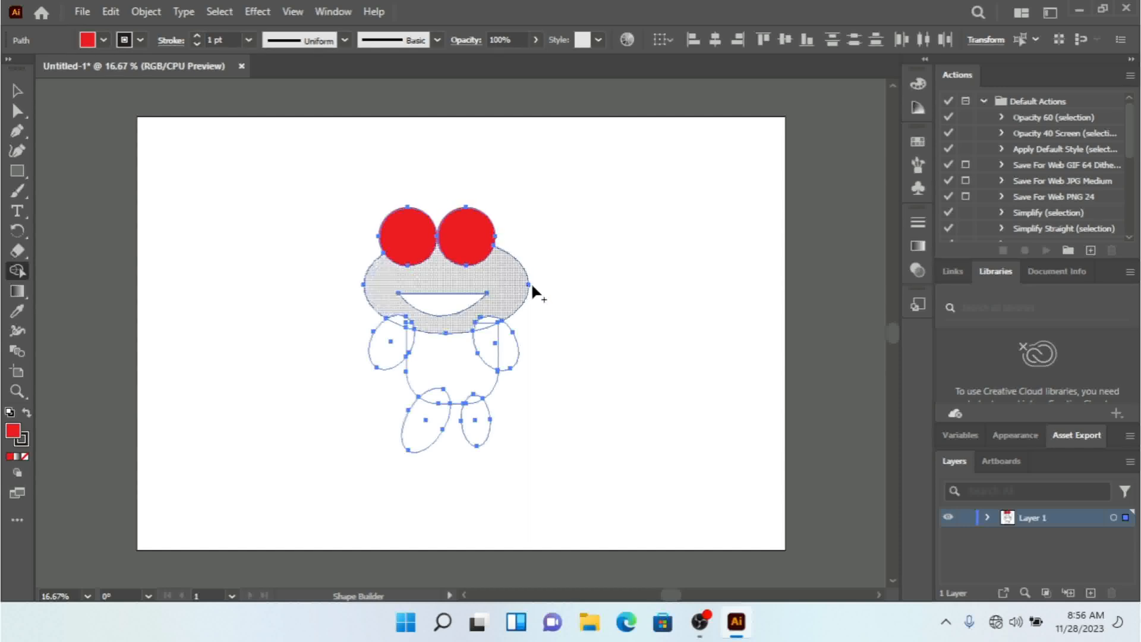
pyautogui.click(496, 280)
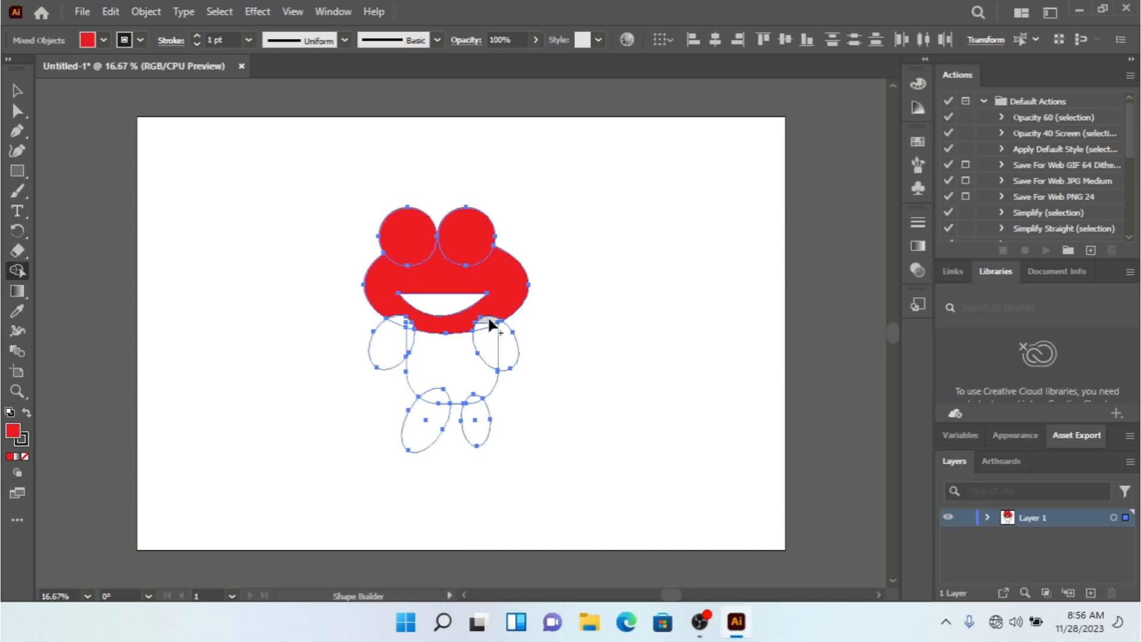
# Merge and fill both arms, the body and both legs in red with Shape Builder, and deselect the artwork.
pyautogui.click(508, 352)
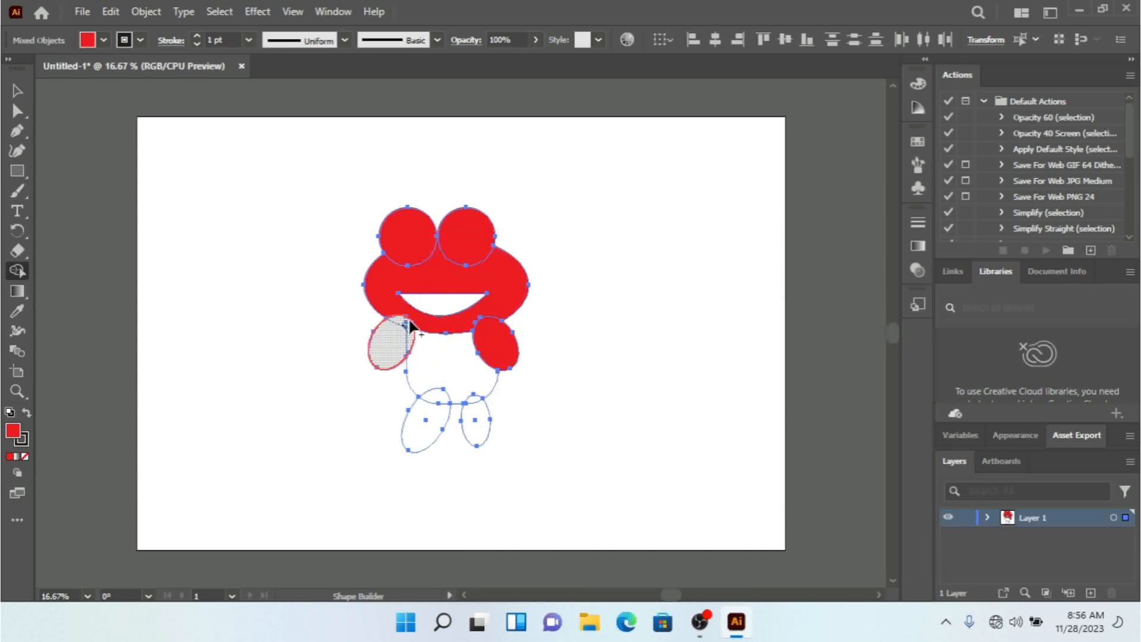
pyautogui.click(386, 377)
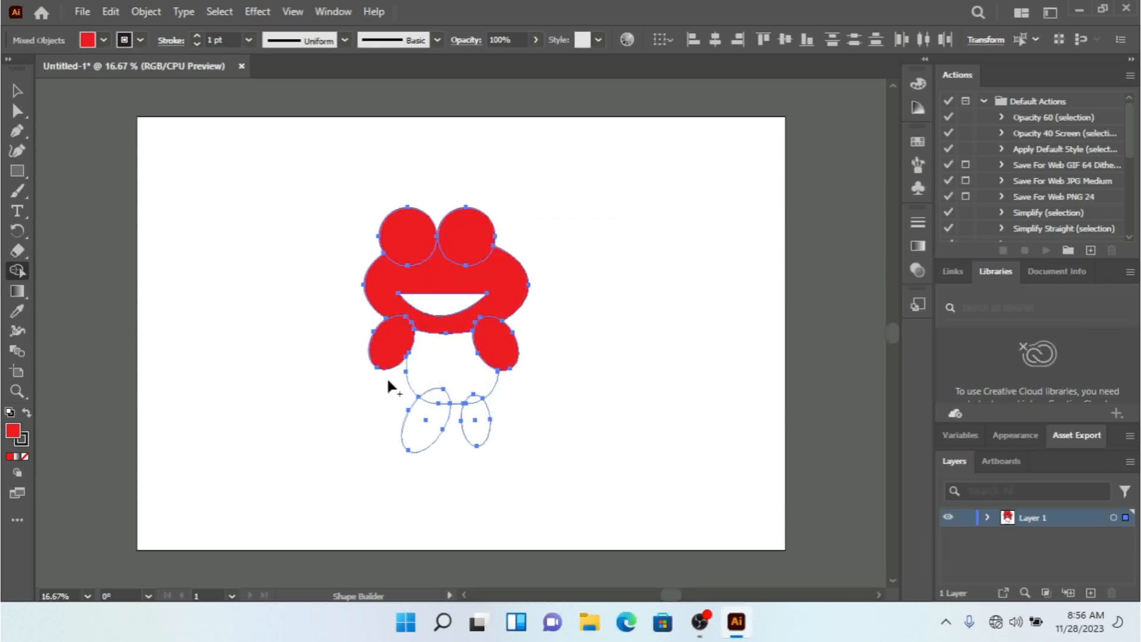
pyautogui.click(451, 395)
pyautogui.click(472, 396)
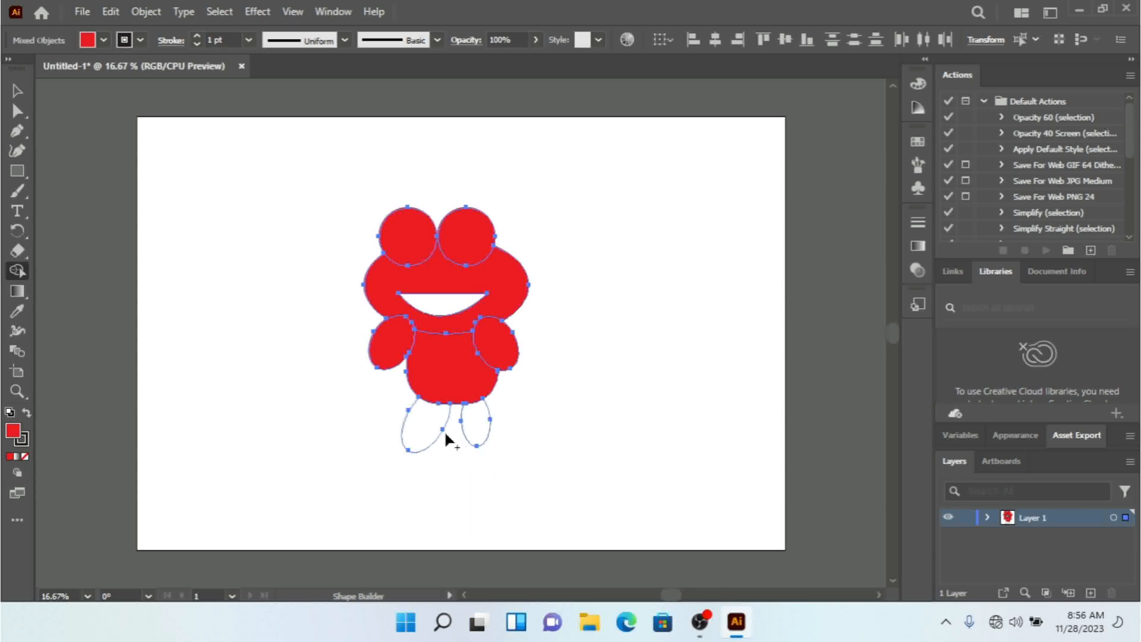
pyautogui.click(475, 428)
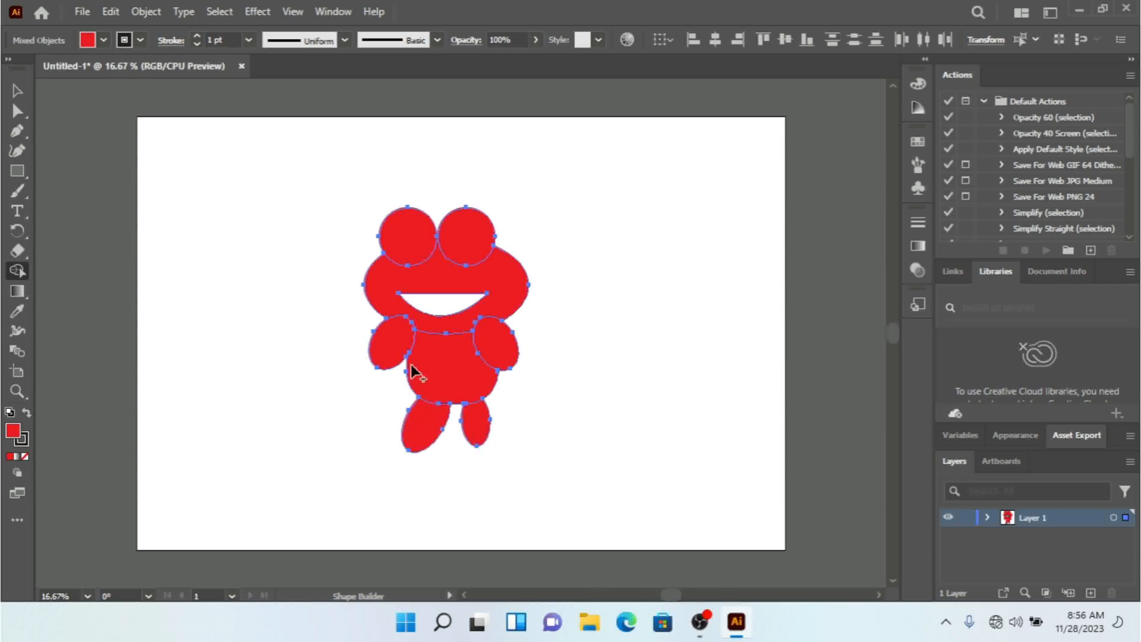
pyautogui.click(17, 91)
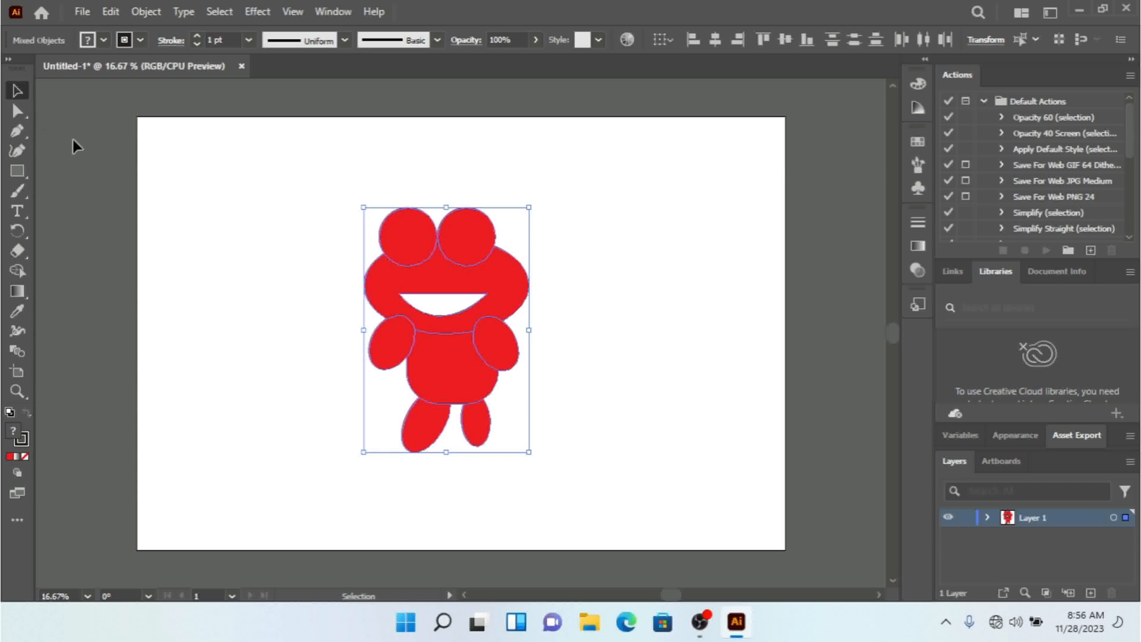
pyautogui.click(214, 286)
# Change the fill of the frog's left eye to white.
pyautogui.click(398, 252)
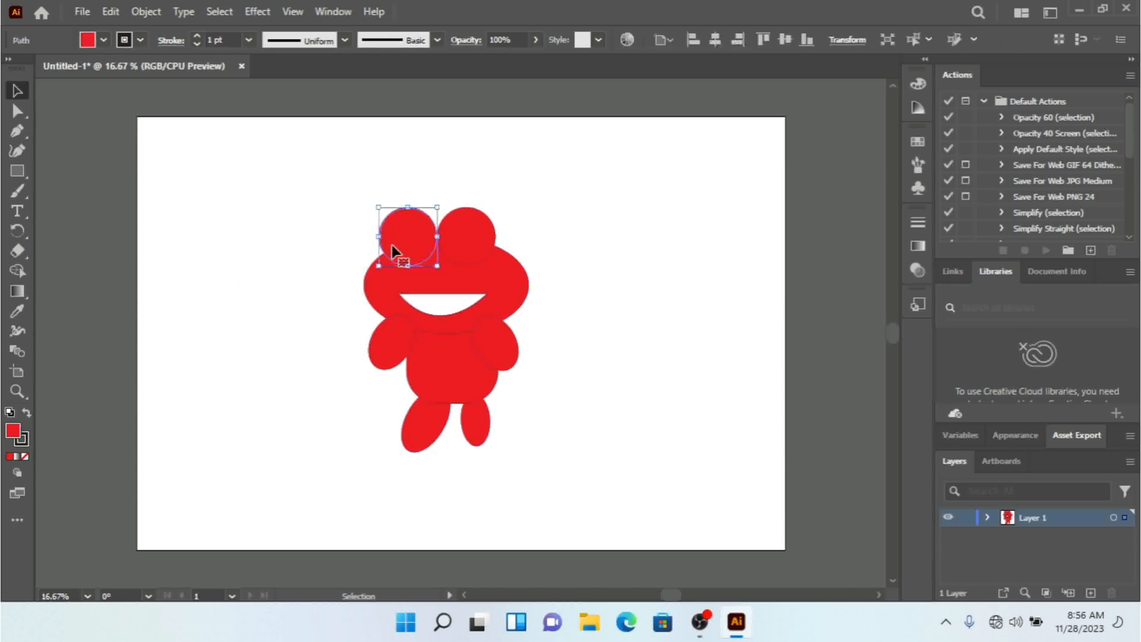
pyautogui.click(86, 43)
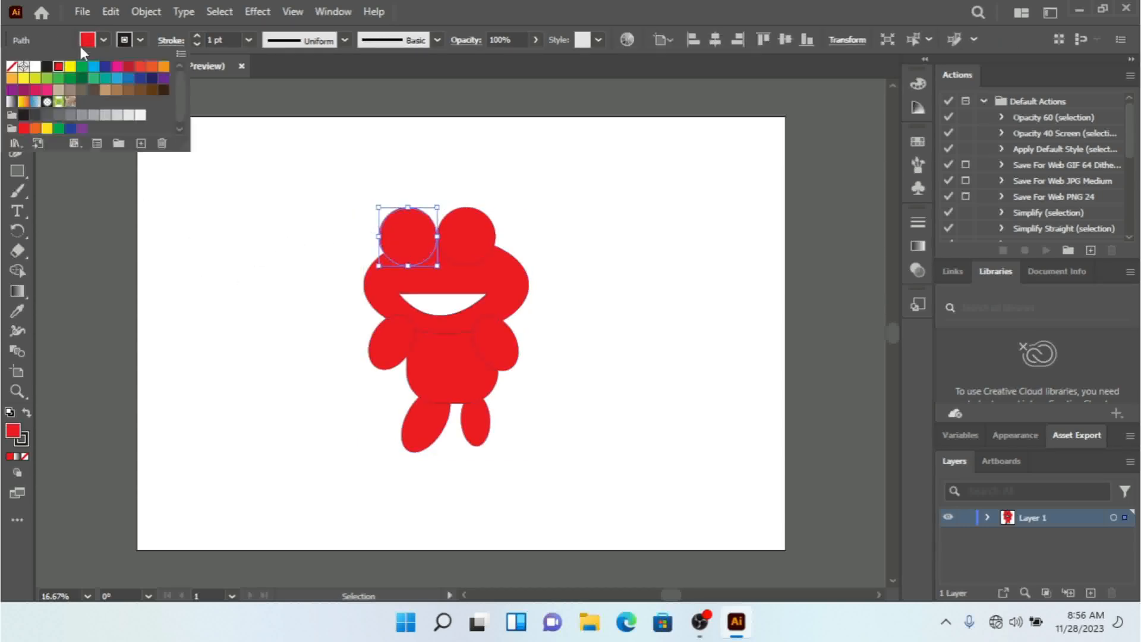
pyautogui.click(37, 71)
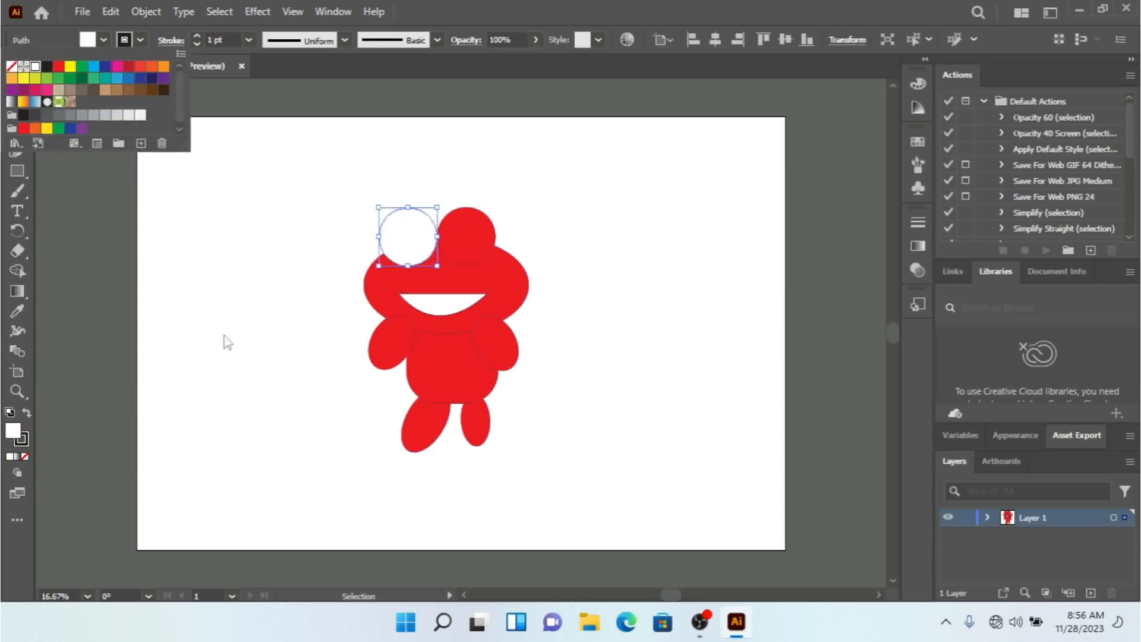
pyautogui.click(279, 395)
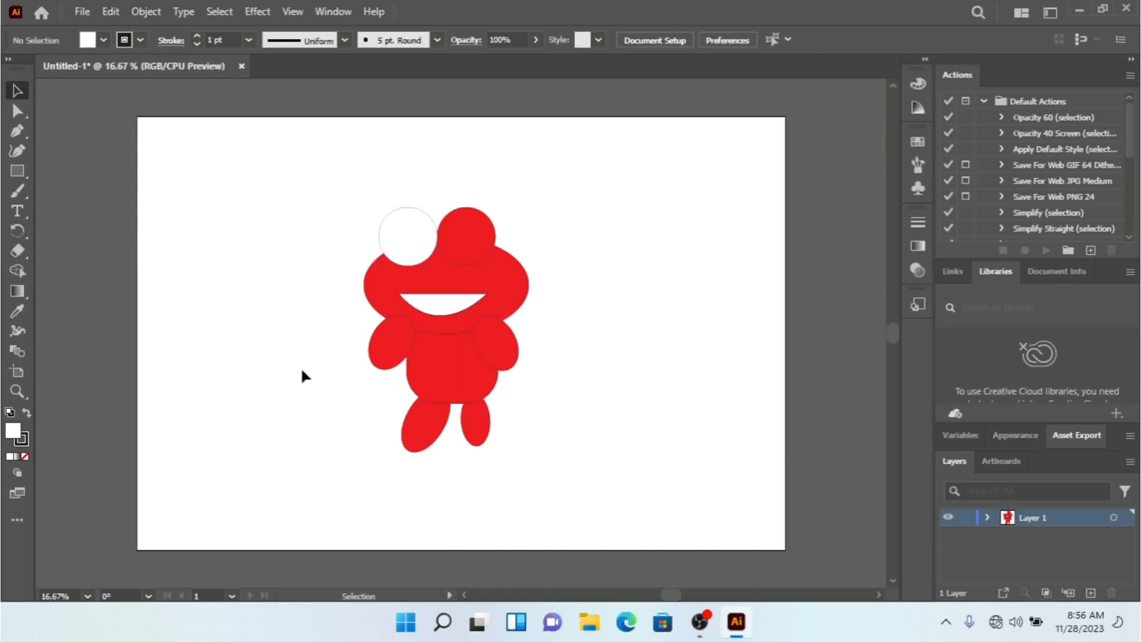
# Set the stroke weight of all the frog's shapes to 2 pt.
pyautogui.click(416, 222)
pyautogui.moveTo(328, 180)
pyautogui.mouseDown()
pyautogui.moveTo(484, 304)
pyautogui.moveTo(578, 469)
pyautogui.mouseUp()
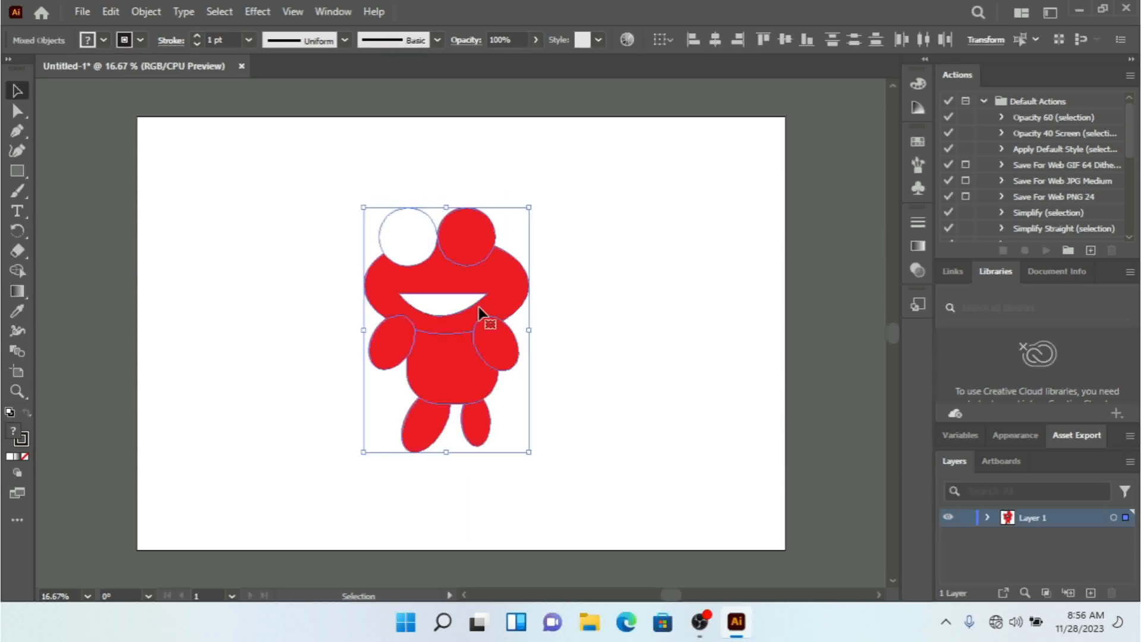
pyautogui.click(198, 36)
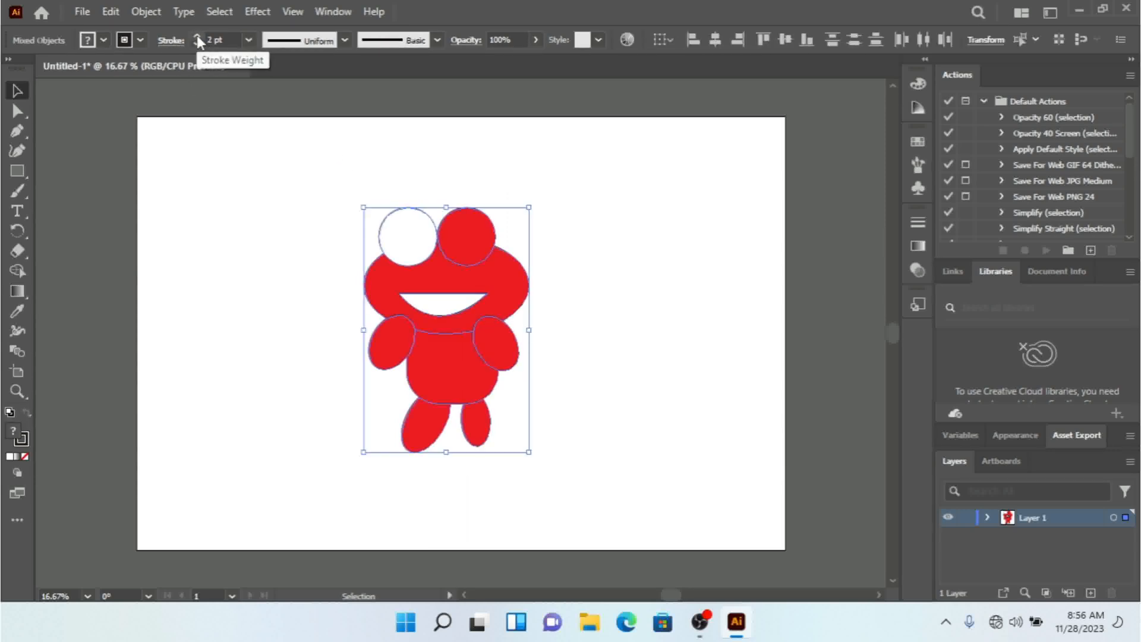
pyautogui.click(289, 347)
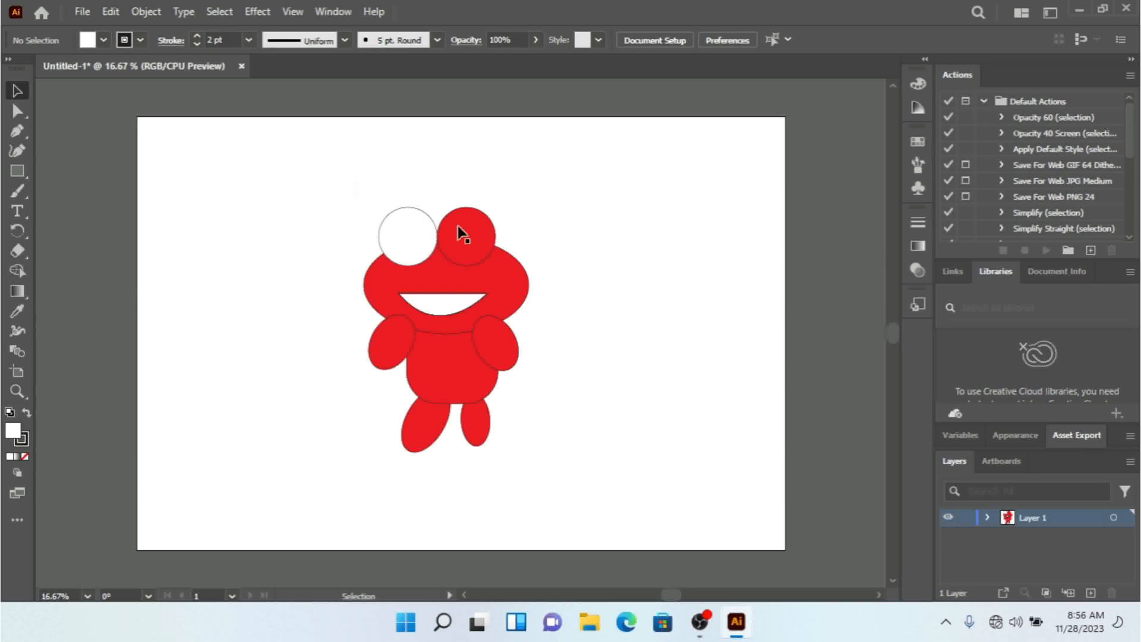
# Copy the left eye's white fill to the right eye with the Eyedropper.
pyautogui.click(486, 243)
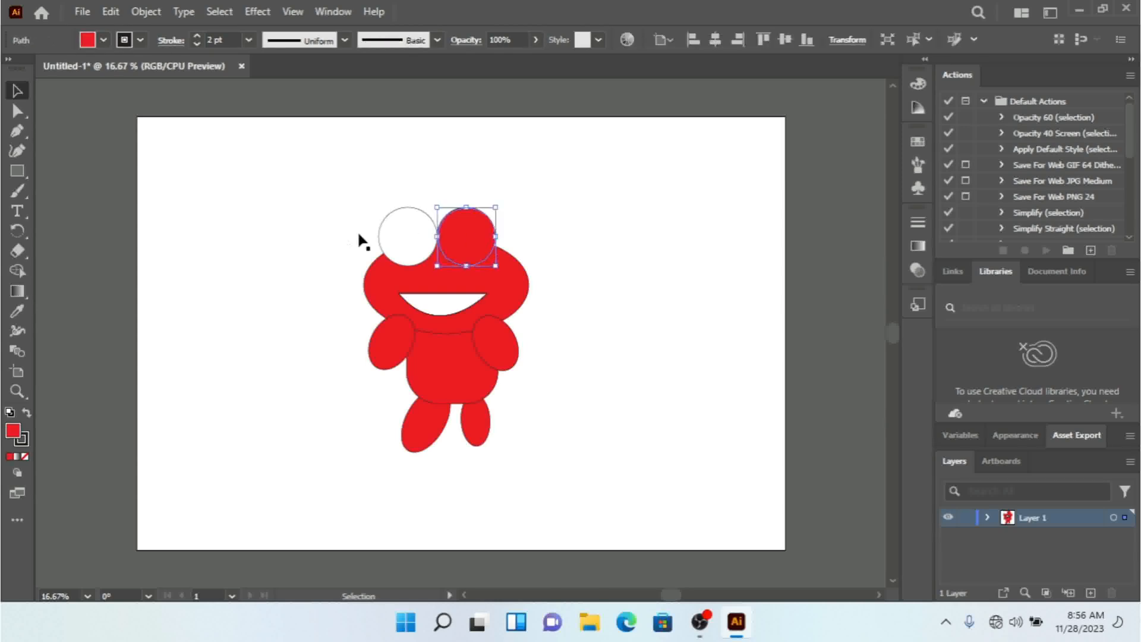
pyautogui.click(18, 310)
pyautogui.click(401, 235)
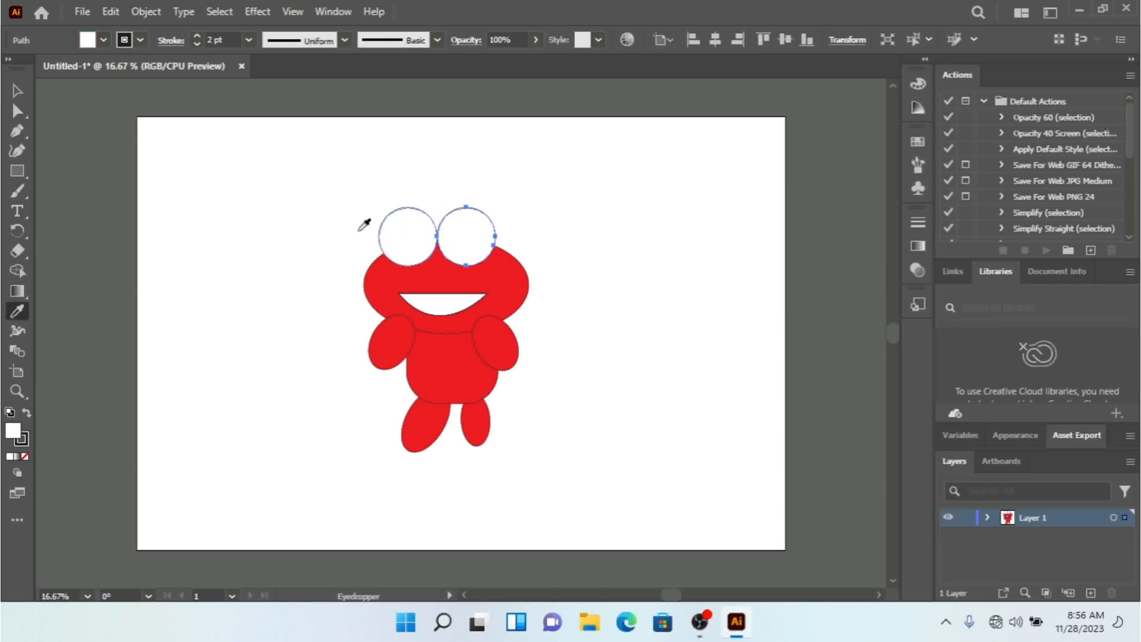
pyautogui.click(16, 91)
pyautogui.click(94, 143)
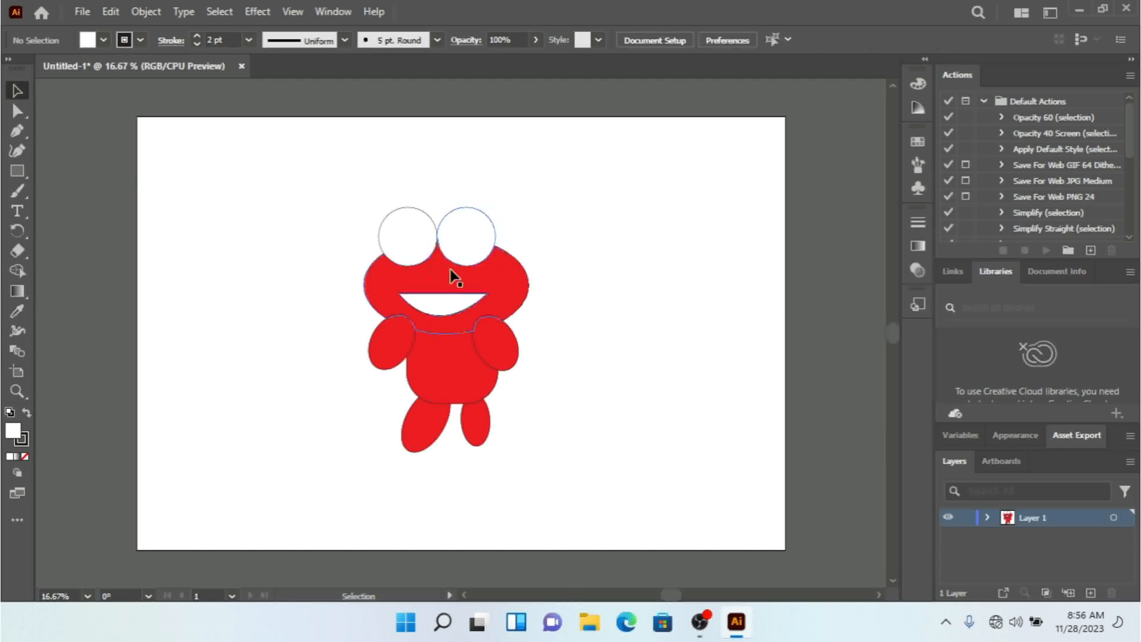
# Fill the frog's head with the pale yellow-tan color F4DA98.
pyautogui.click(453, 275)
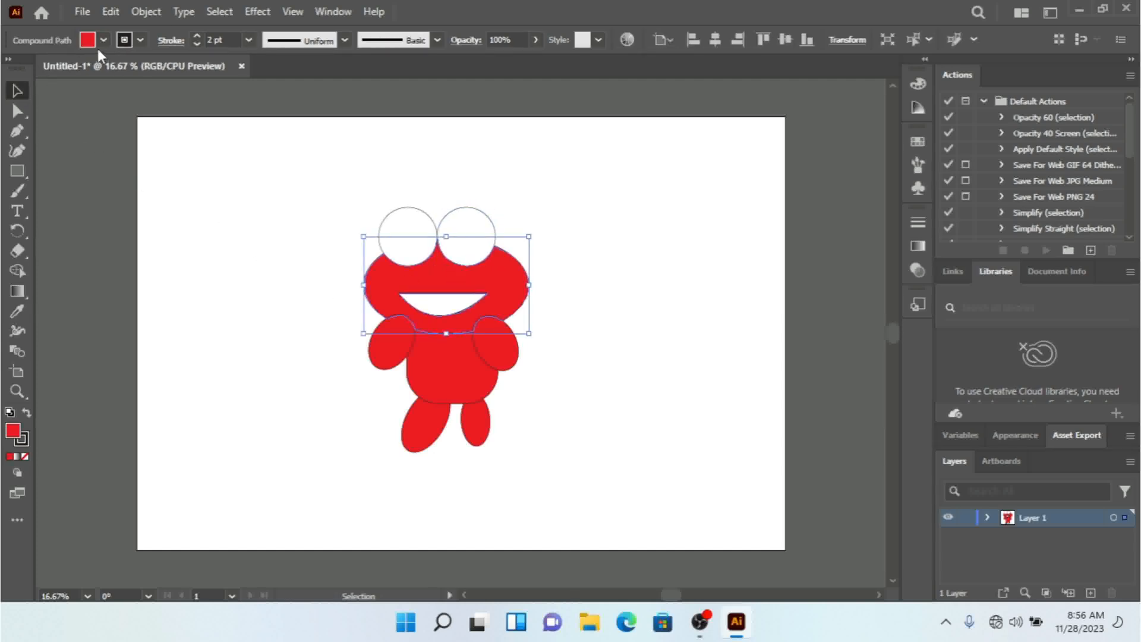
pyautogui.doubleClick(13, 430)
pyautogui.moveTo(581, 386)
pyautogui.mouseDown()
pyautogui.moveTo(587, 369)
pyautogui.moveTo(581, 387)
pyautogui.mouseUp()
pyautogui.moveTo(475, 213); pyautogui.dragTo(431, 208)
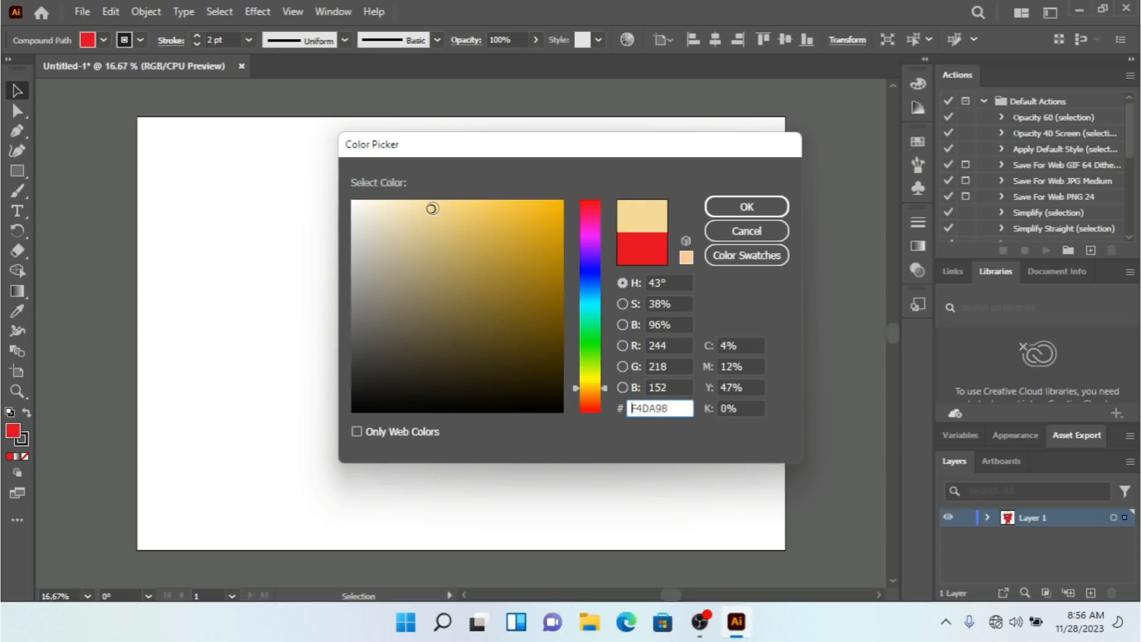
pyautogui.click(754, 211)
pyautogui.click(664, 254)
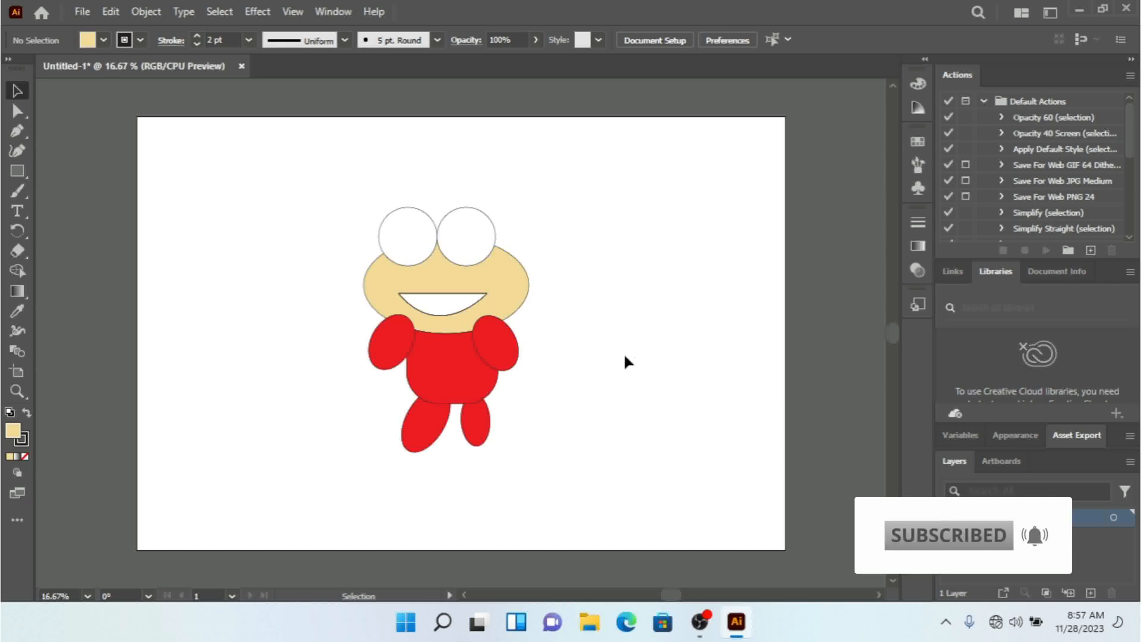
# Apply the head's tan fill to the frog's right arm with the Eyedropper.
pyautogui.click(505, 348)
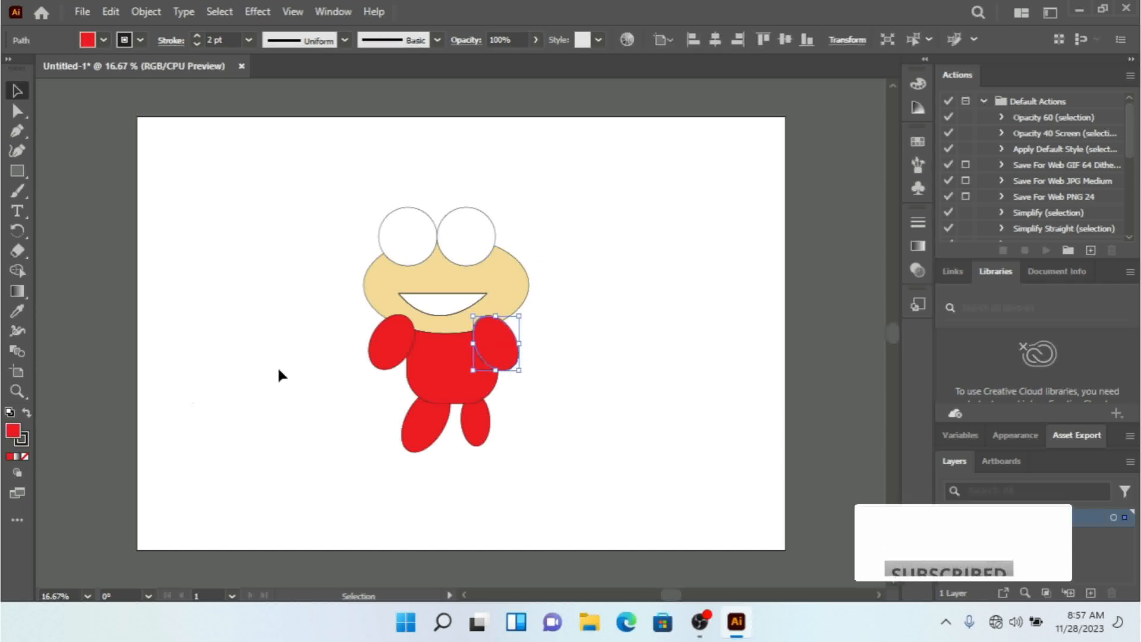
pyautogui.click(19, 309)
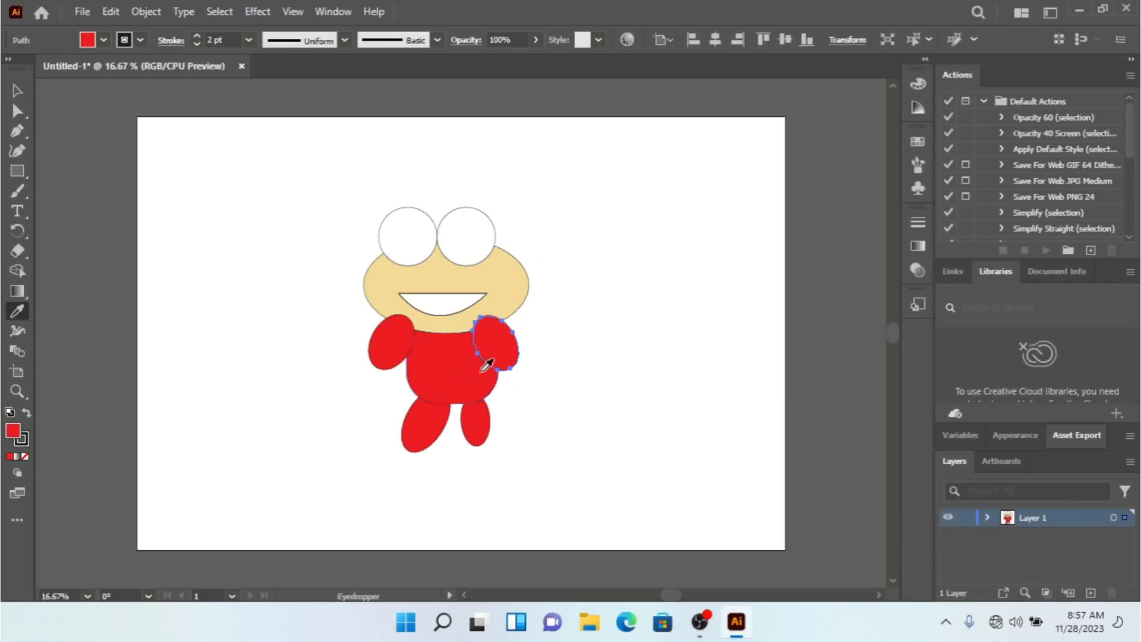
pyautogui.click(502, 260)
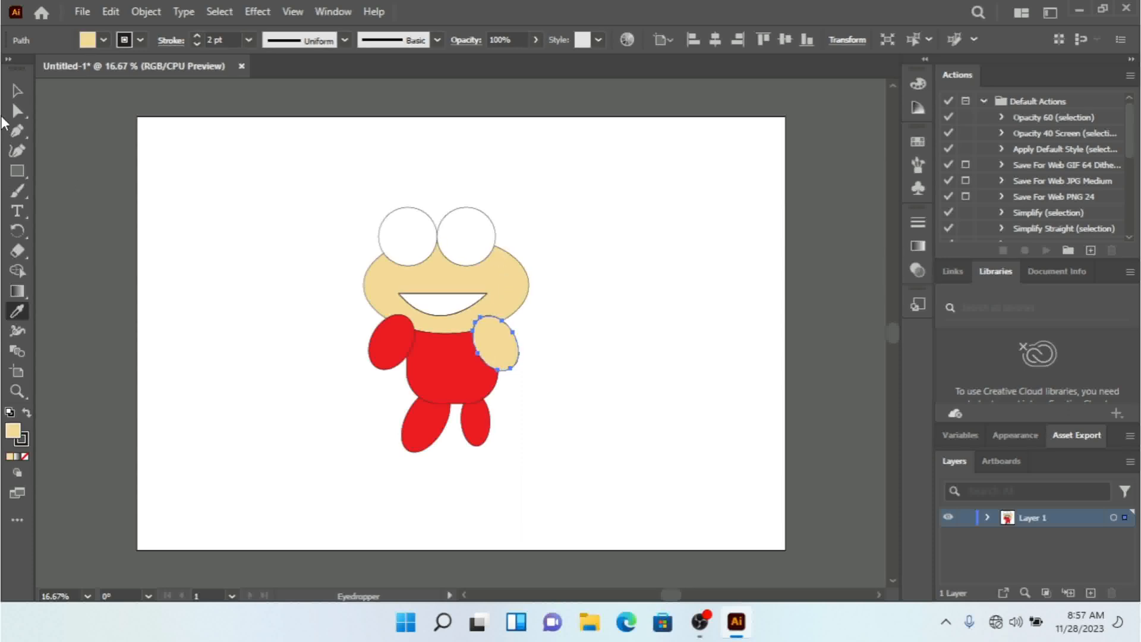
pyautogui.click(17, 90)
pyautogui.click(351, 363)
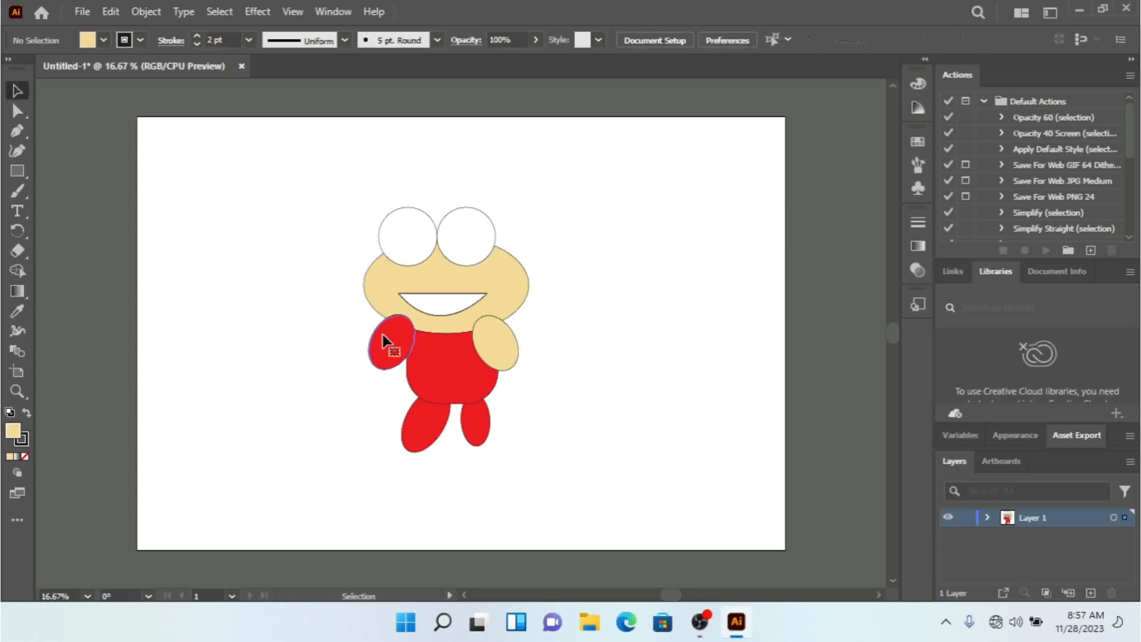
# Copy the head's tan fill to the frog's left arm with the Eyedropper.
pyautogui.click(385, 341)
pyautogui.click(17, 310)
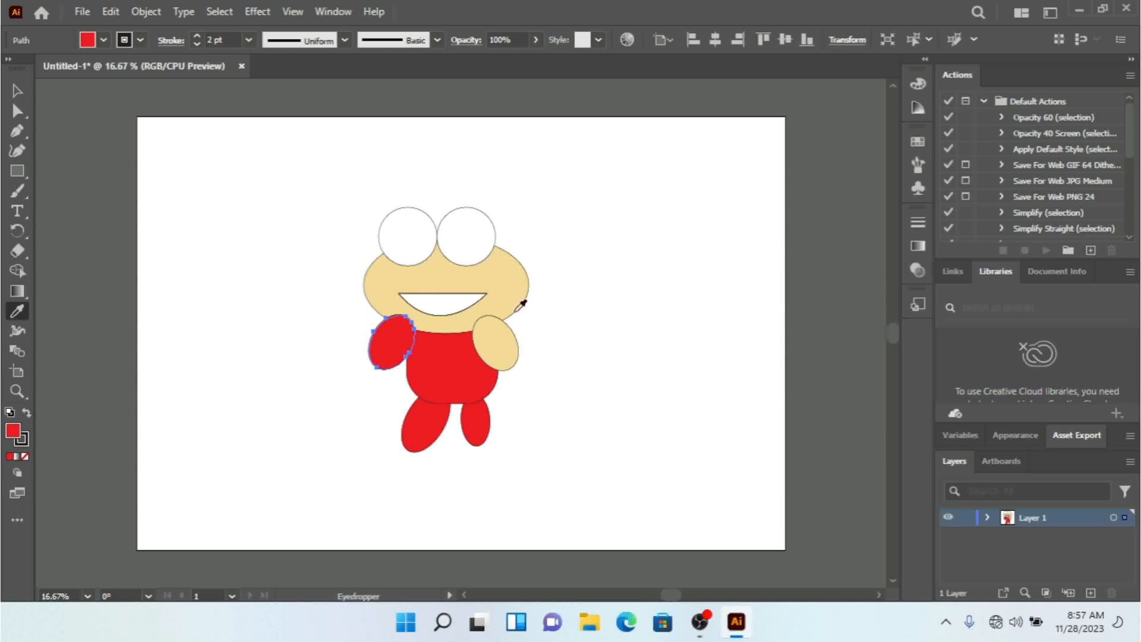
pyautogui.click(486, 276)
pyautogui.click(17, 91)
pyautogui.click(277, 256)
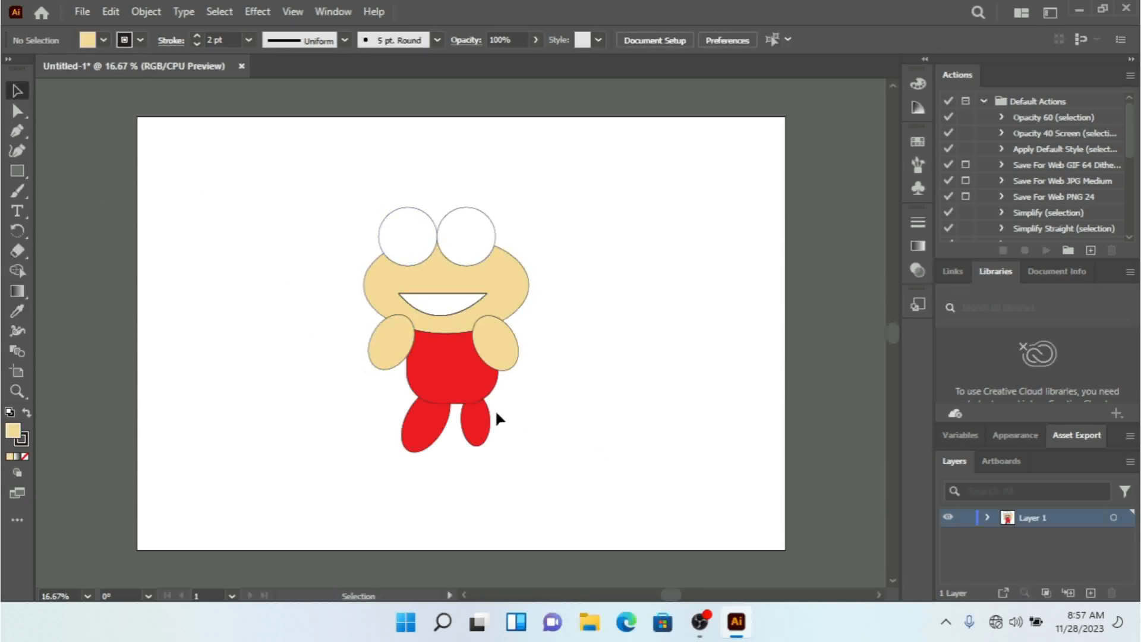
# Copy the head's tan fill to the frog's left leg with the Eyedropper.
pyautogui.click(458, 362)
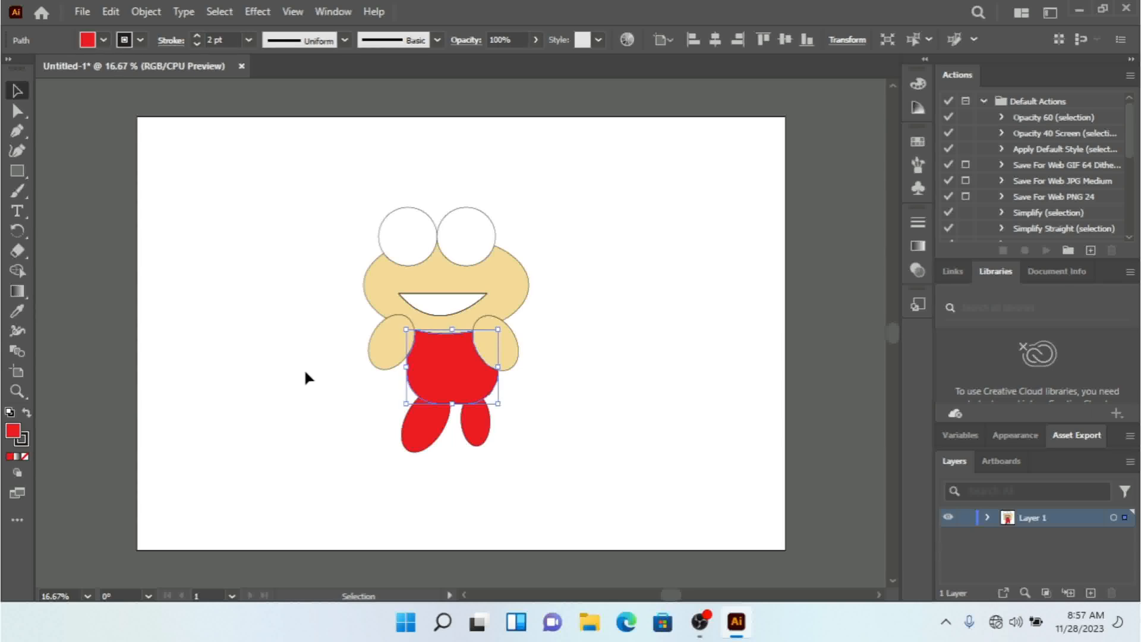
pyautogui.click(428, 435)
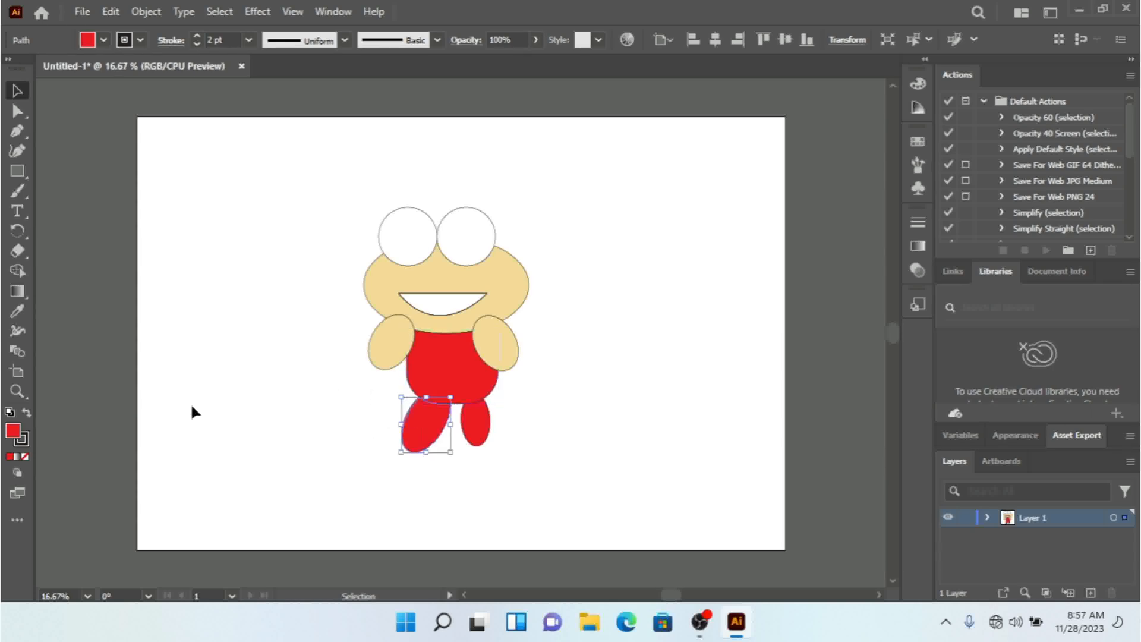
pyautogui.click(16, 314)
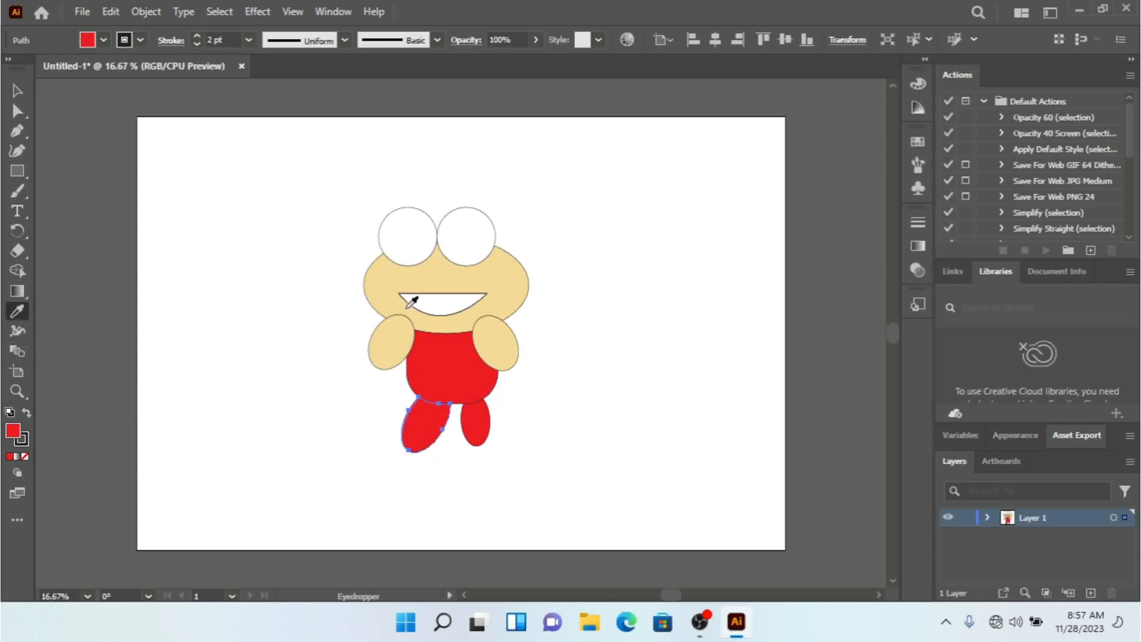
pyautogui.click(400, 279)
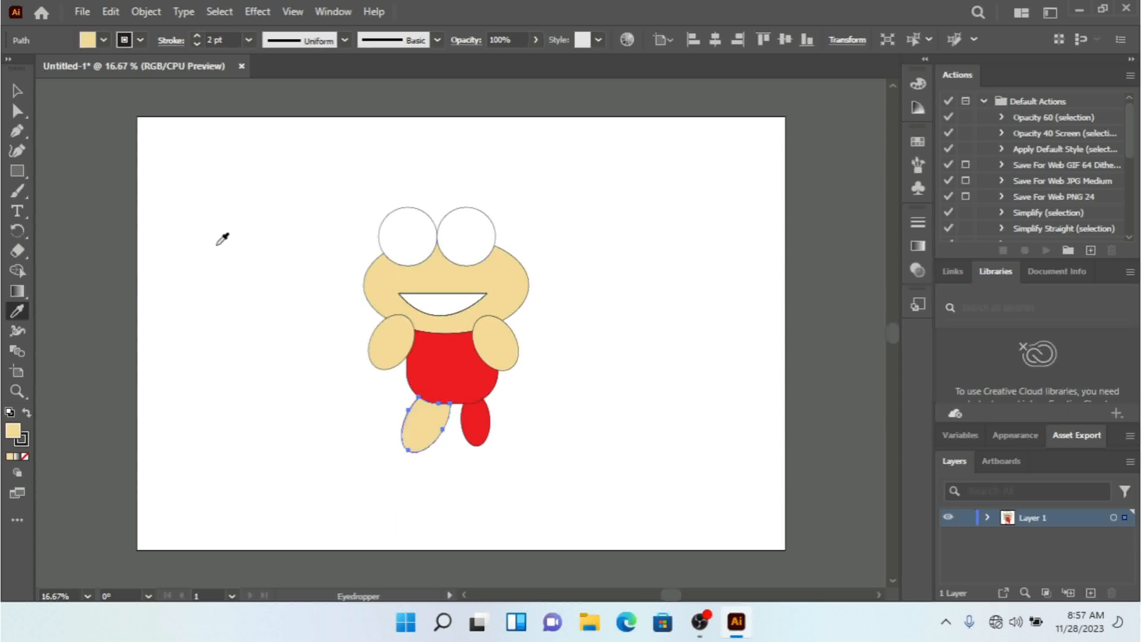
pyautogui.click(14, 94)
pyautogui.click(301, 370)
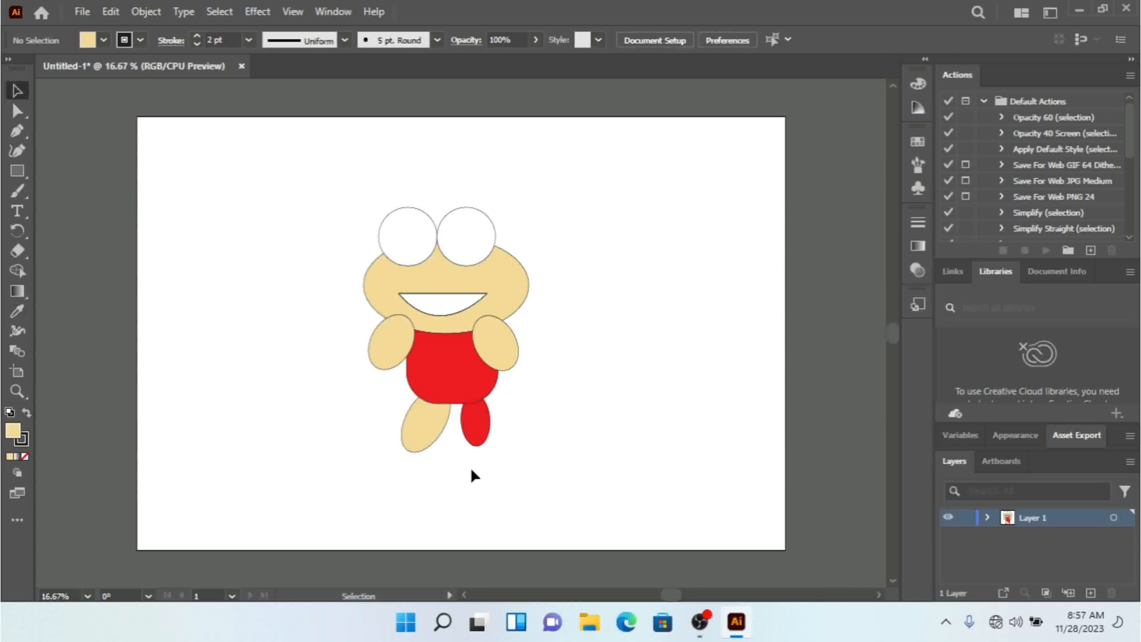
# Copy the head's tan fill to the frog's right leg with the Eyedropper.
pyautogui.click(473, 443)
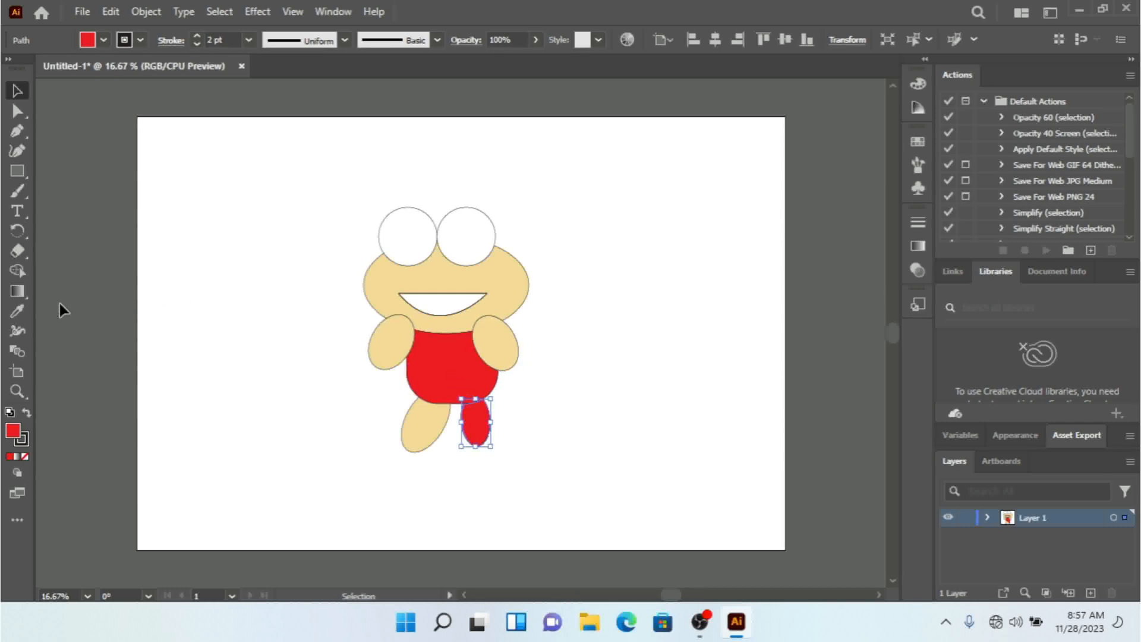
pyautogui.click(16, 309)
pyautogui.click(508, 268)
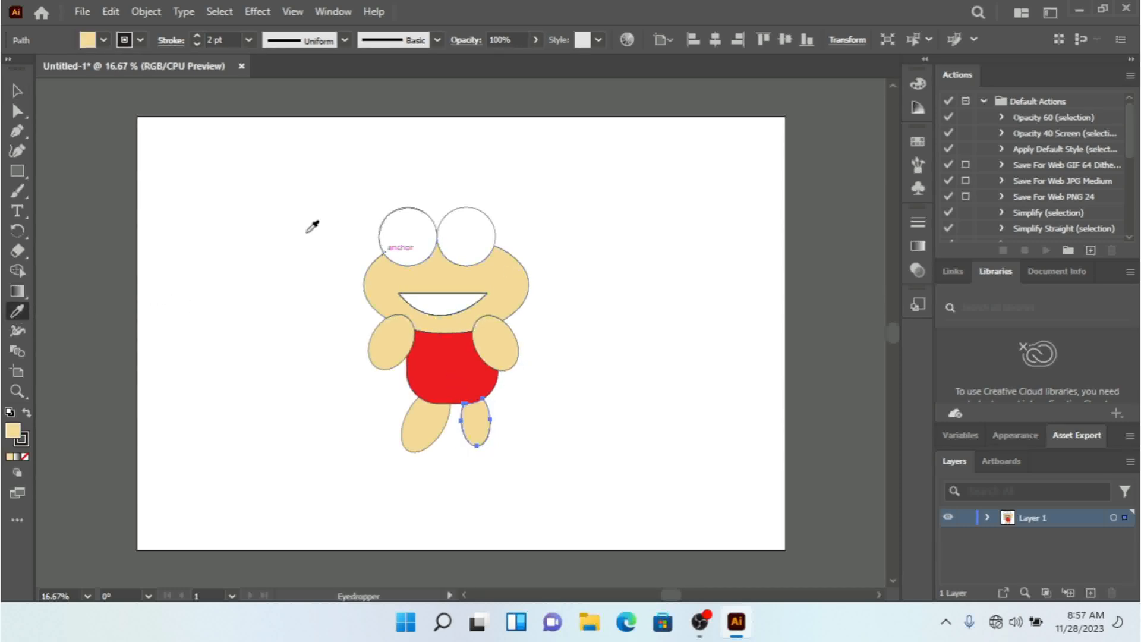
pyautogui.click(17, 91)
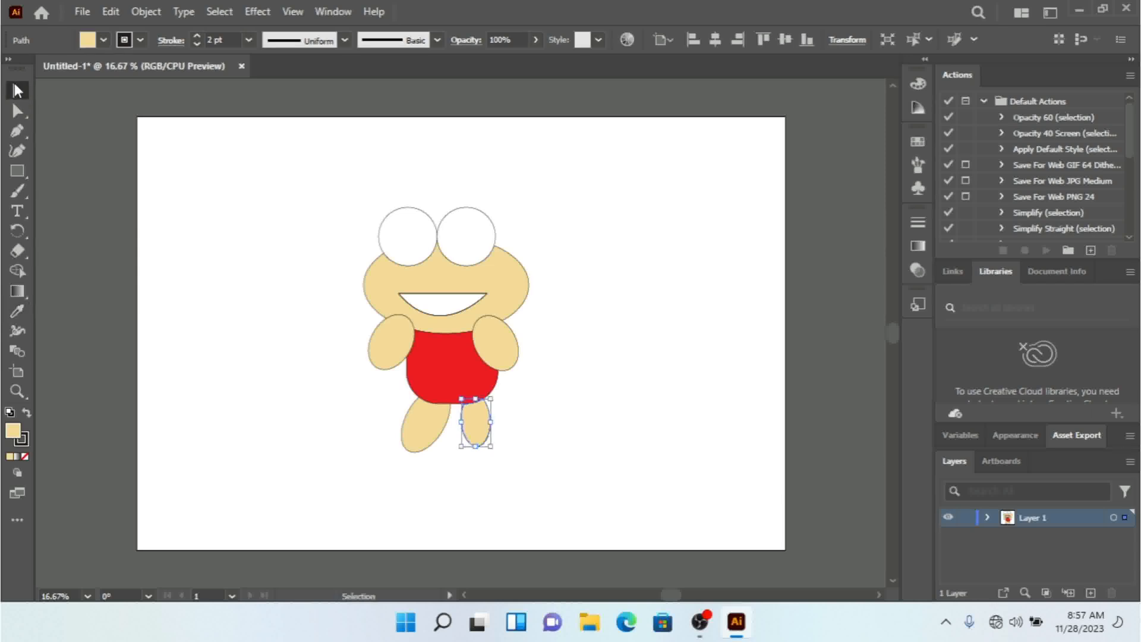
pyautogui.click(280, 271)
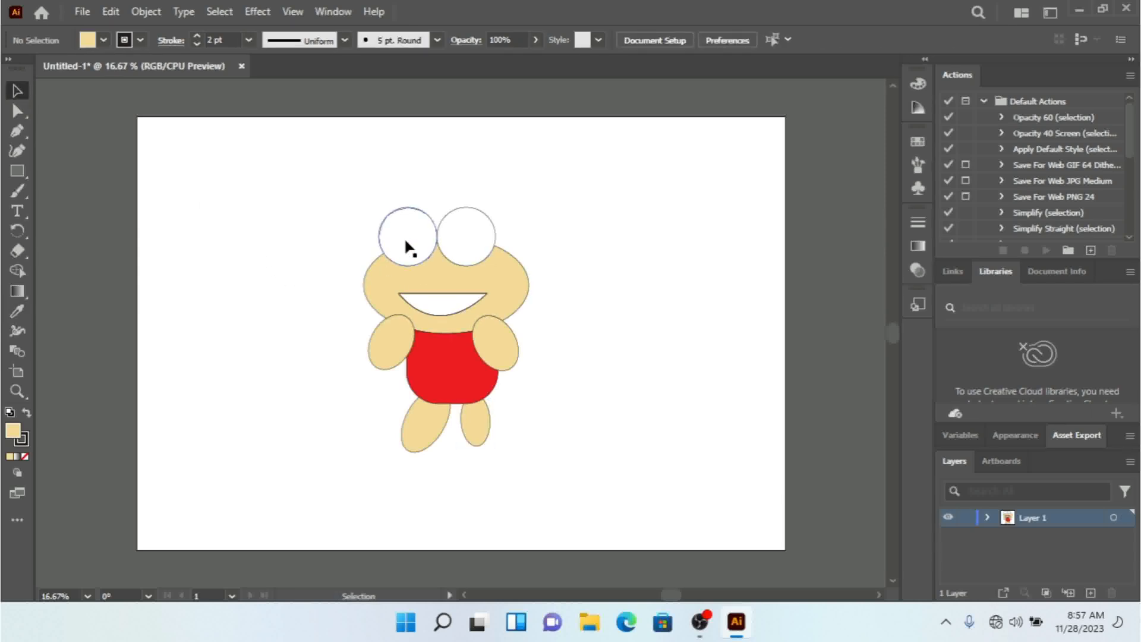
# Draw a small circle for a pupil on the empty artboard beside the frog and fill it with black.
pyautogui.click(16, 169)
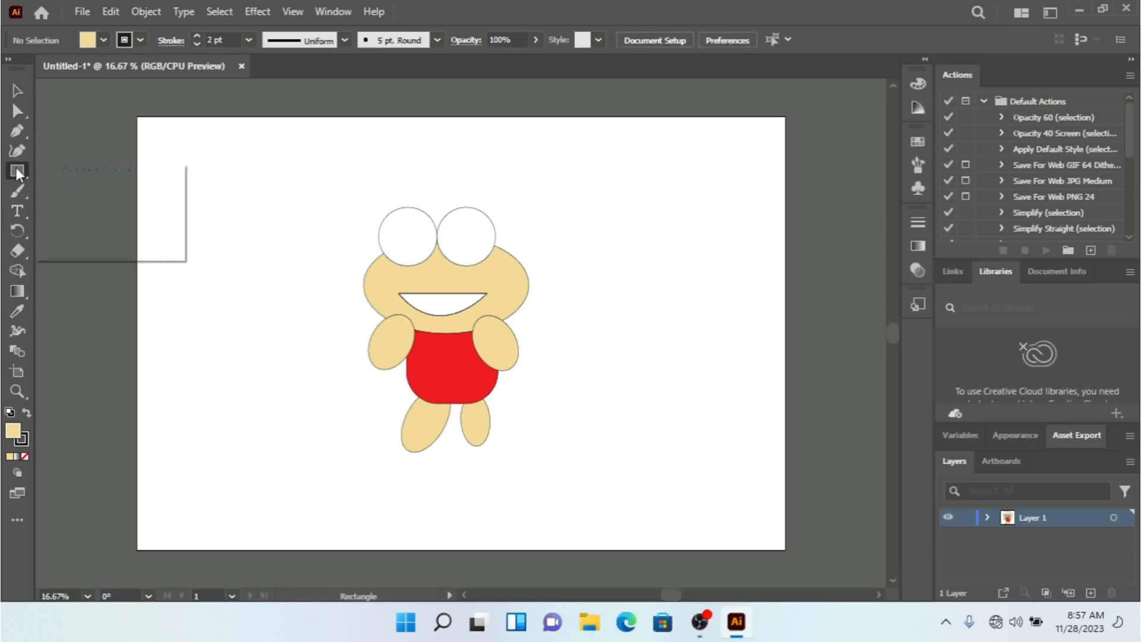
pyautogui.click(77, 190)
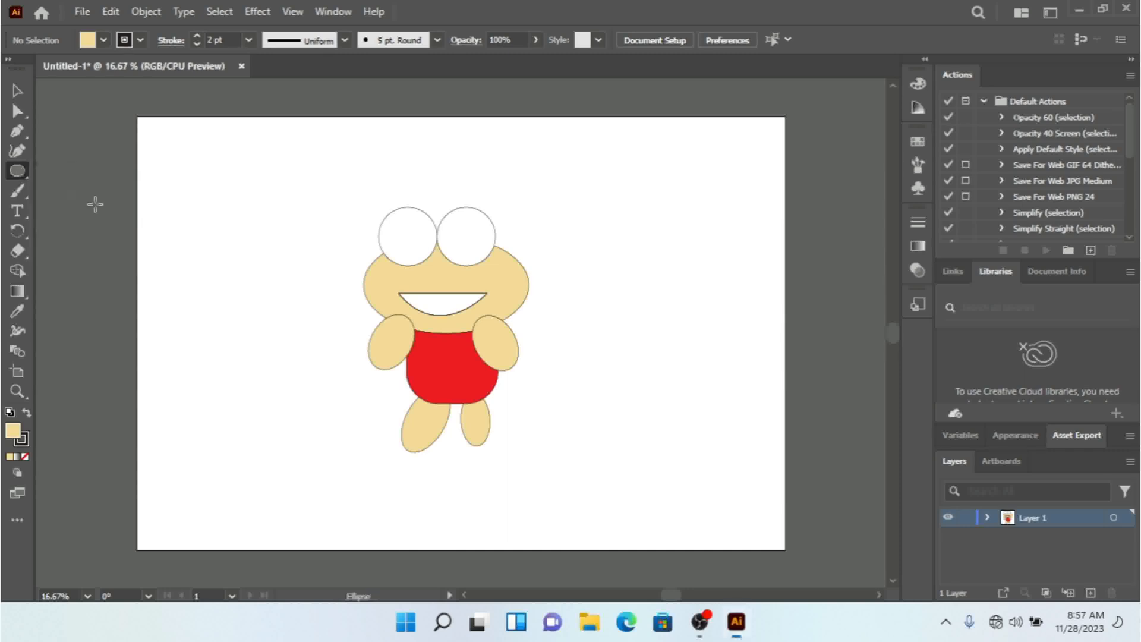
pyautogui.moveTo(275, 292)
pyautogui.mouseDown()
pyautogui.moveTo(296, 315)
pyautogui.moveTo(288, 305)
pyautogui.mouseUp()
pyautogui.click(101, 40)
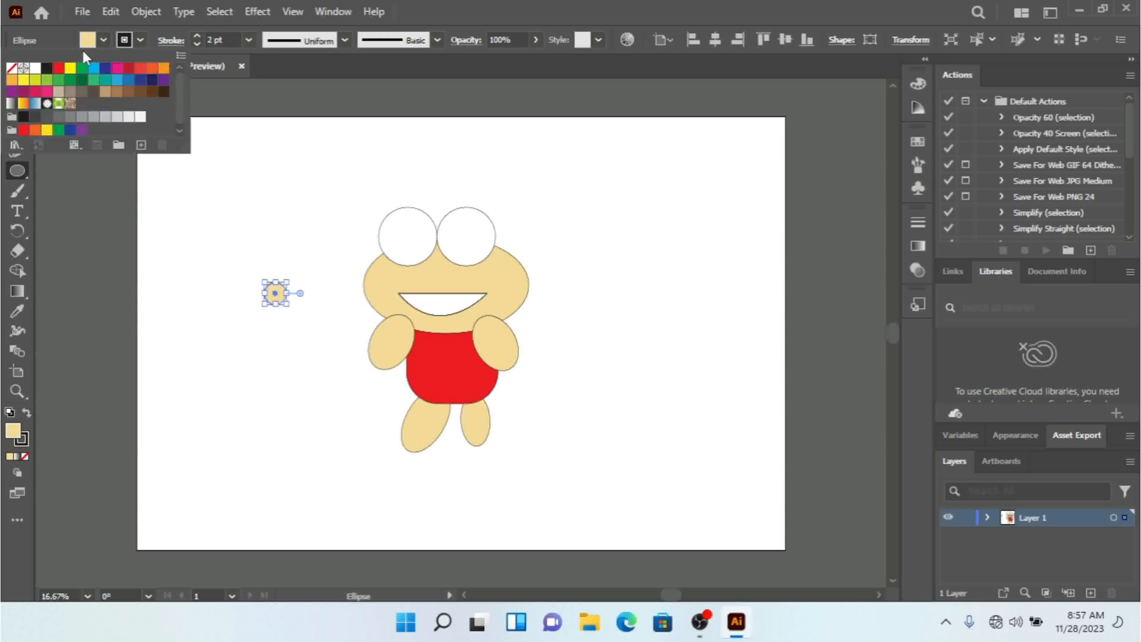
pyautogui.click(46, 68)
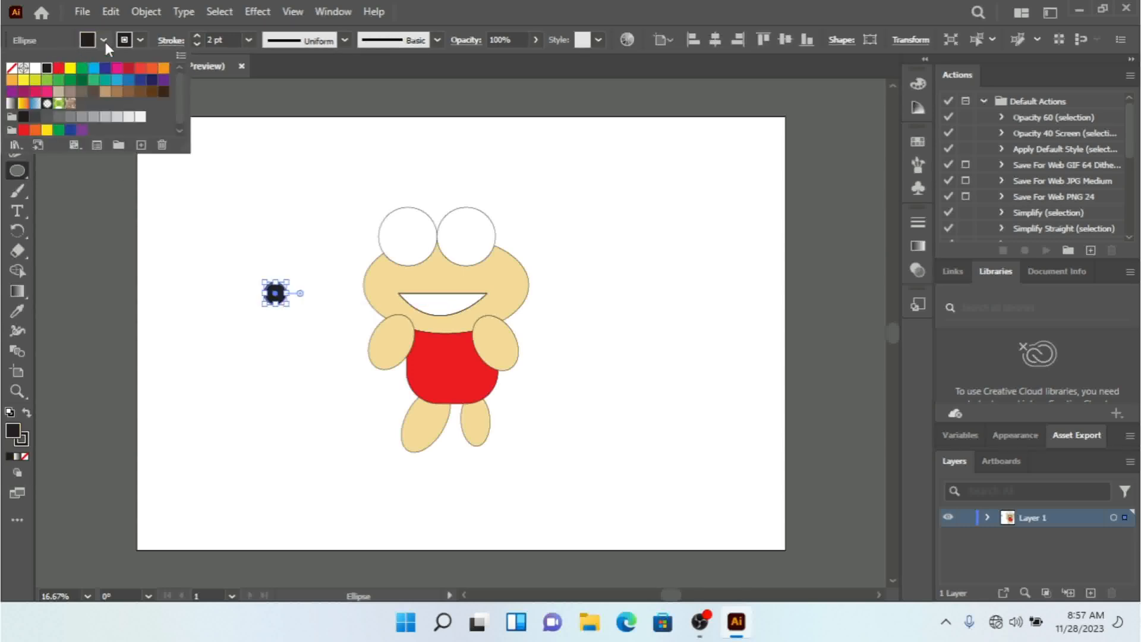
pyautogui.press('v')
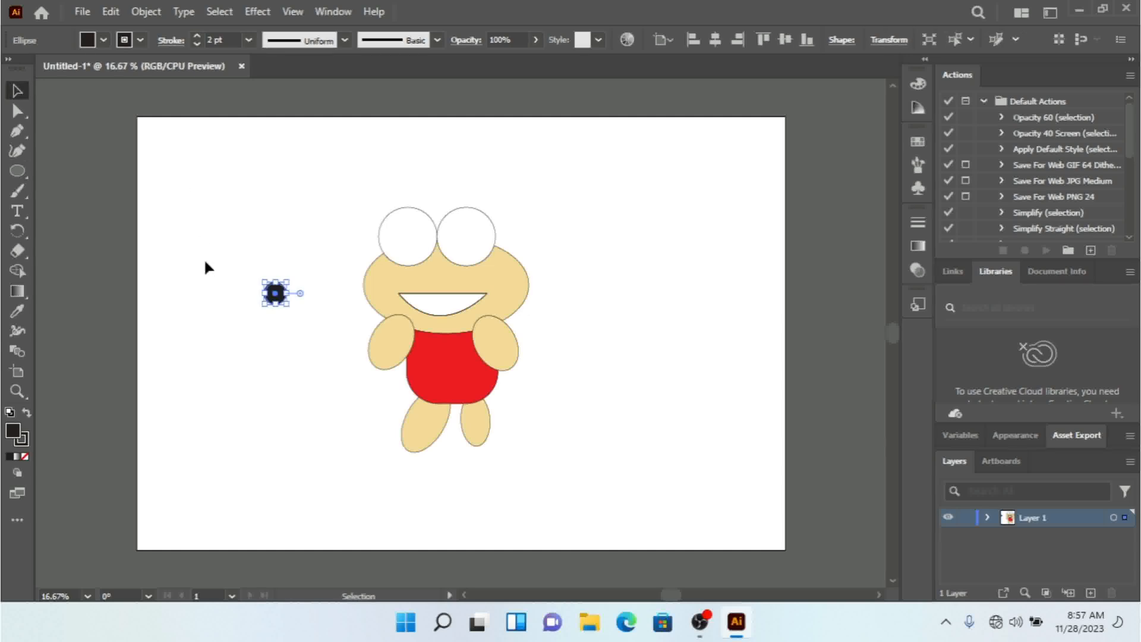
# Move the black pupil onto the inner edge of the frog's left eye.
pyautogui.click(279, 357)
pyautogui.click(286, 297)
pyautogui.moveTo(292, 307); pyautogui.dragTo(428, 237)
pyautogui.click(302, 328)
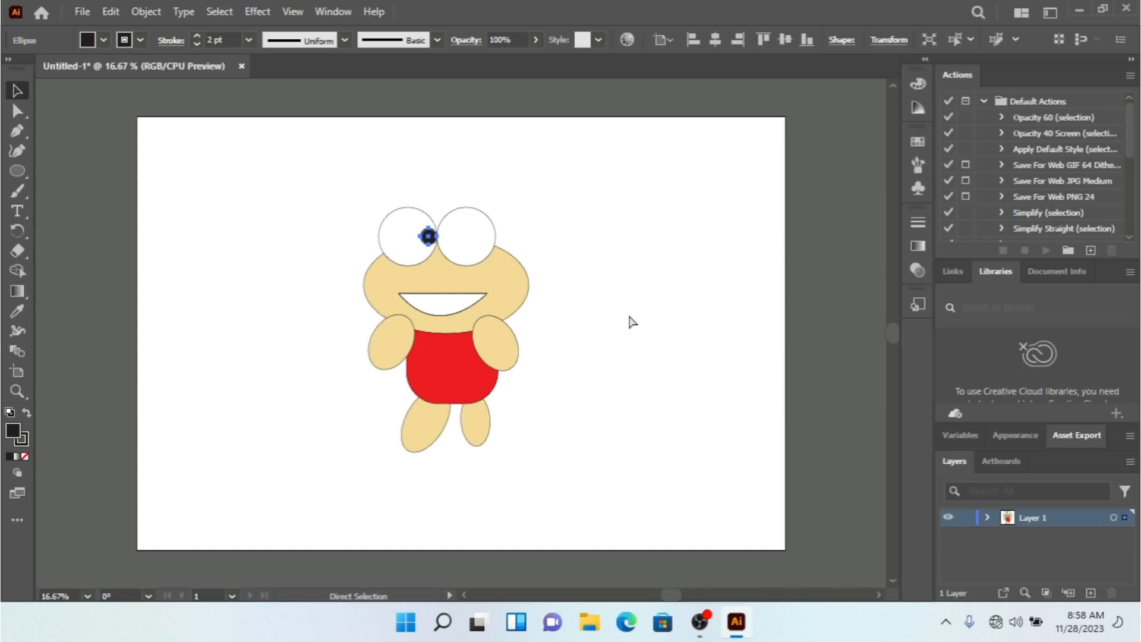
# Paste a copy of the black pupil and position it at the inner edge of the frog's right eye.
pyautogui.hotkey('ctrl', 'v')
pyautogui.click(571, 365)
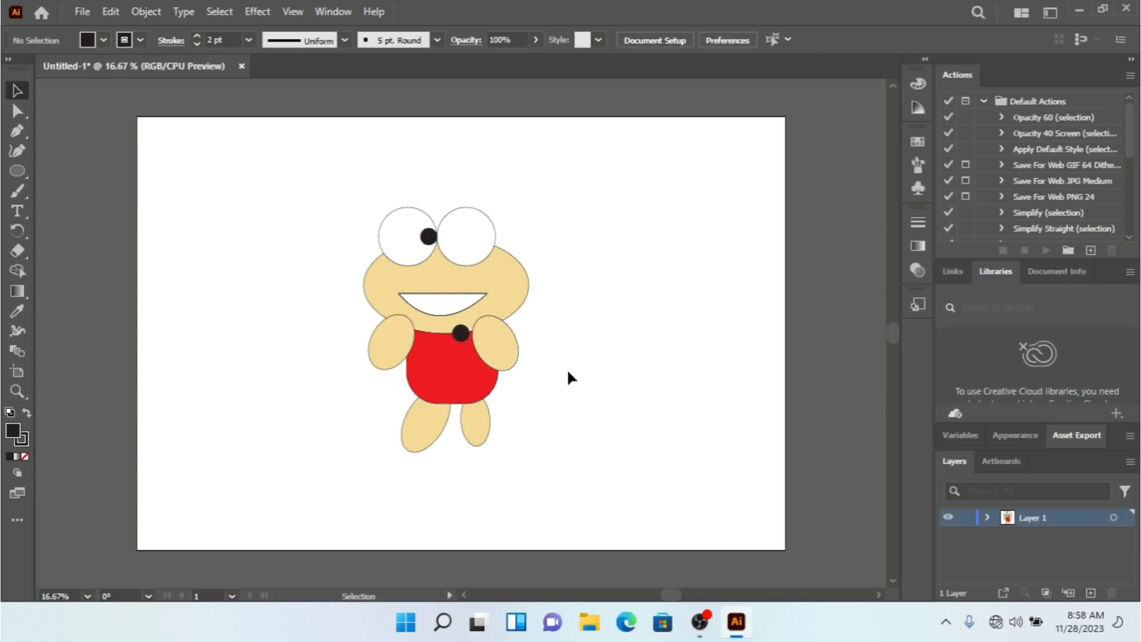
pyautogui.moveTo(458, 333); pyautogui.dragTo(462, 240)
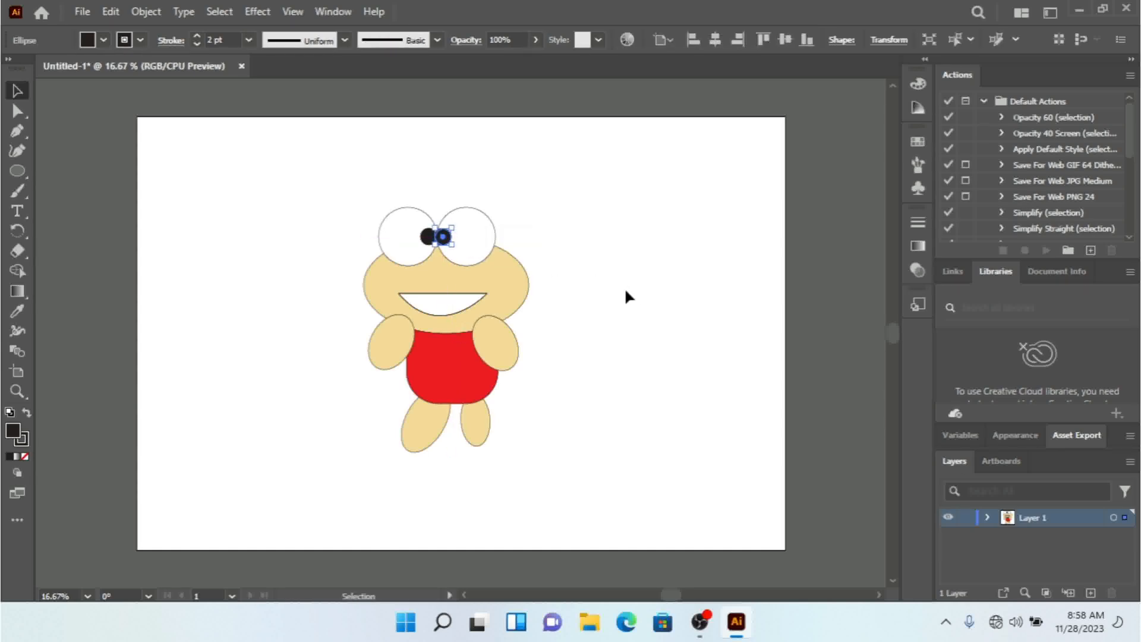
pyautogui.press('Up')
pyautogui.press('Right')
pyautogui.press('Up')
pyautogui.click(626, 291)
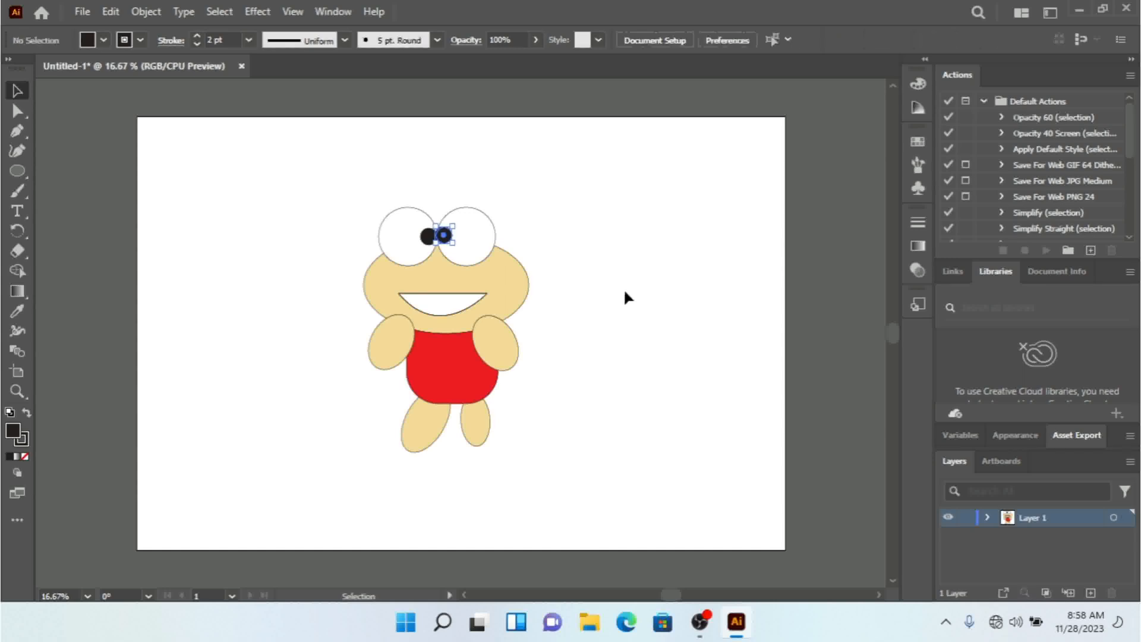
pyautogui.click(445, 236)
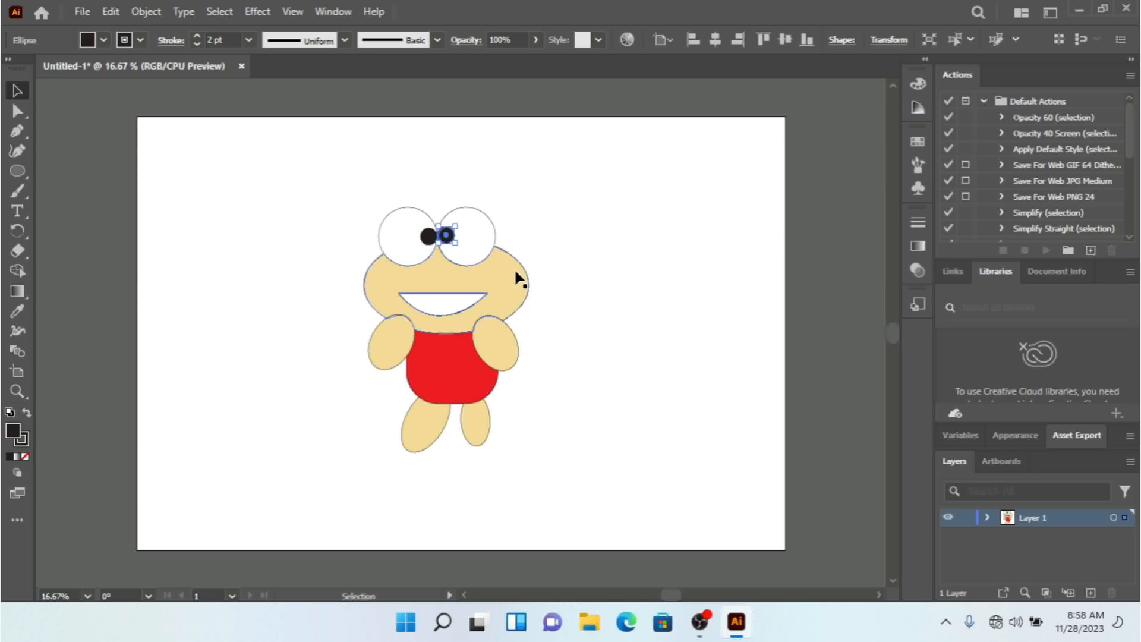
# Nudge the left eye's pupil slightly to the left, away from the other pupil.
pyautogui.click(425, 239)
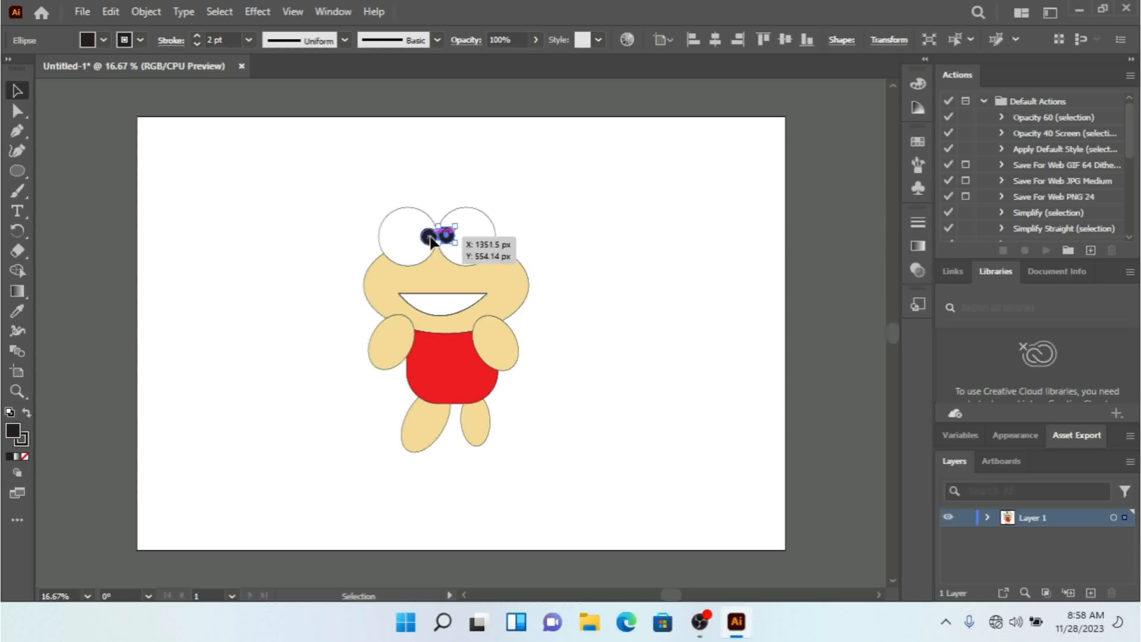
pyautogui.press('Left')
pyautogui.press('Left')
pyautogui.press('Left')
pyautogui.press('Left')
pyautogui.press('Left')
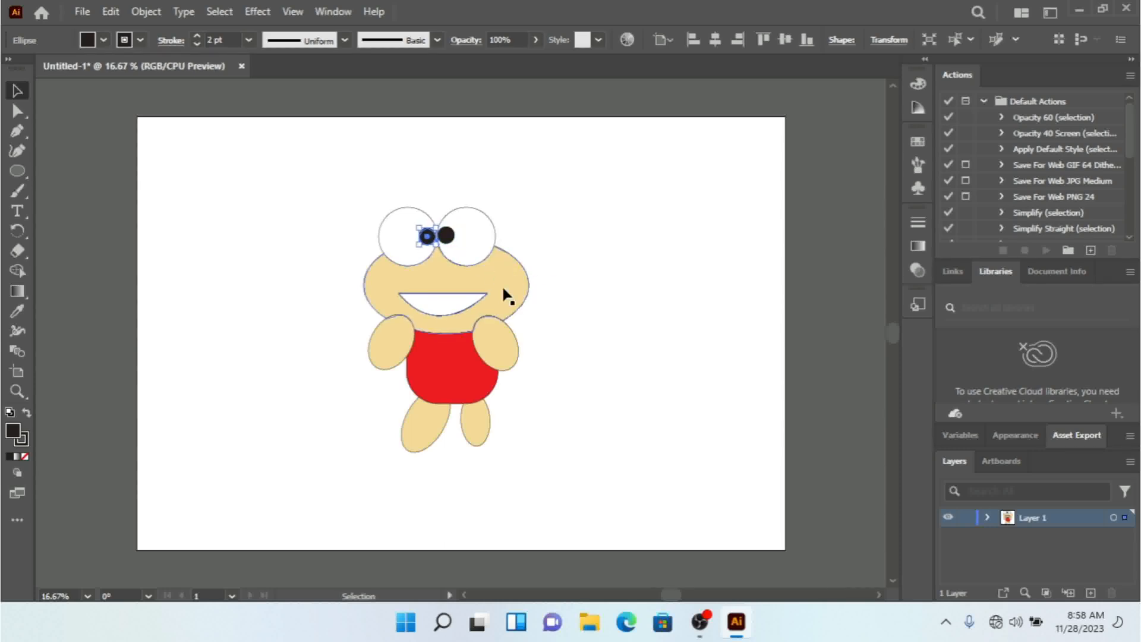
pyautogui.click(703, 370)
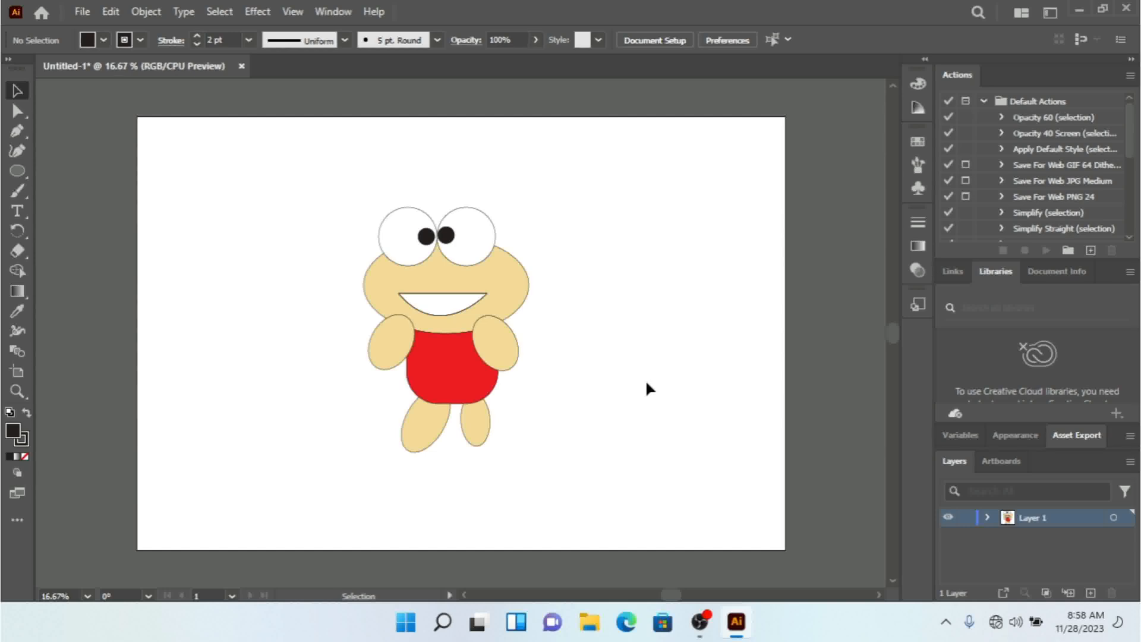
pyautogui.click(486, 350)
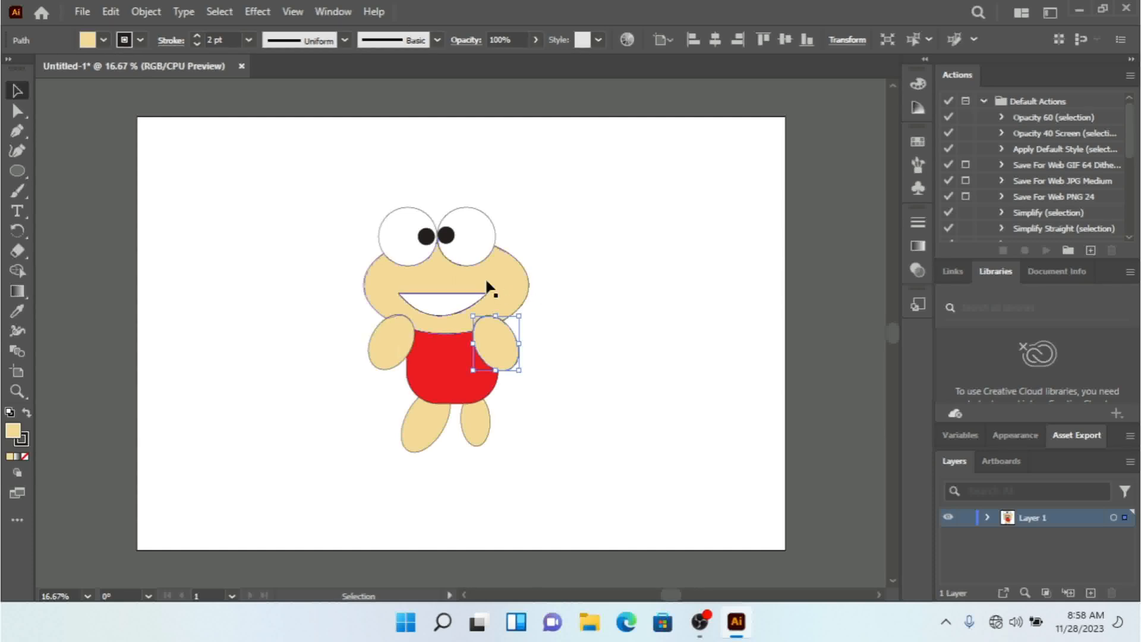
pyautogui.click(503, 281)
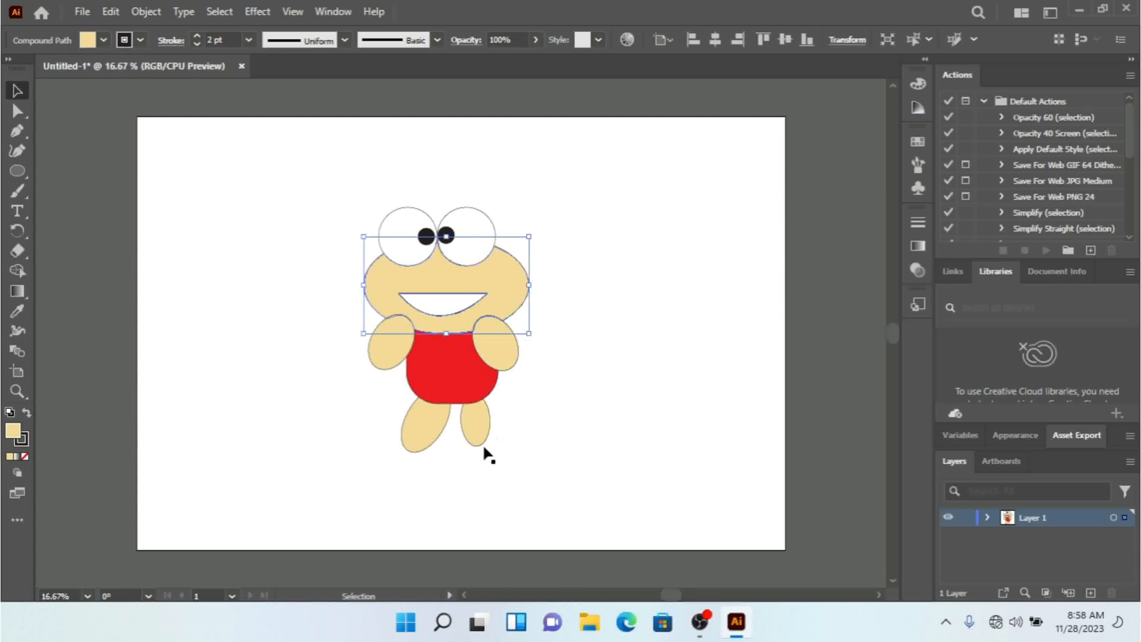
pyautogui.click(473, 429)
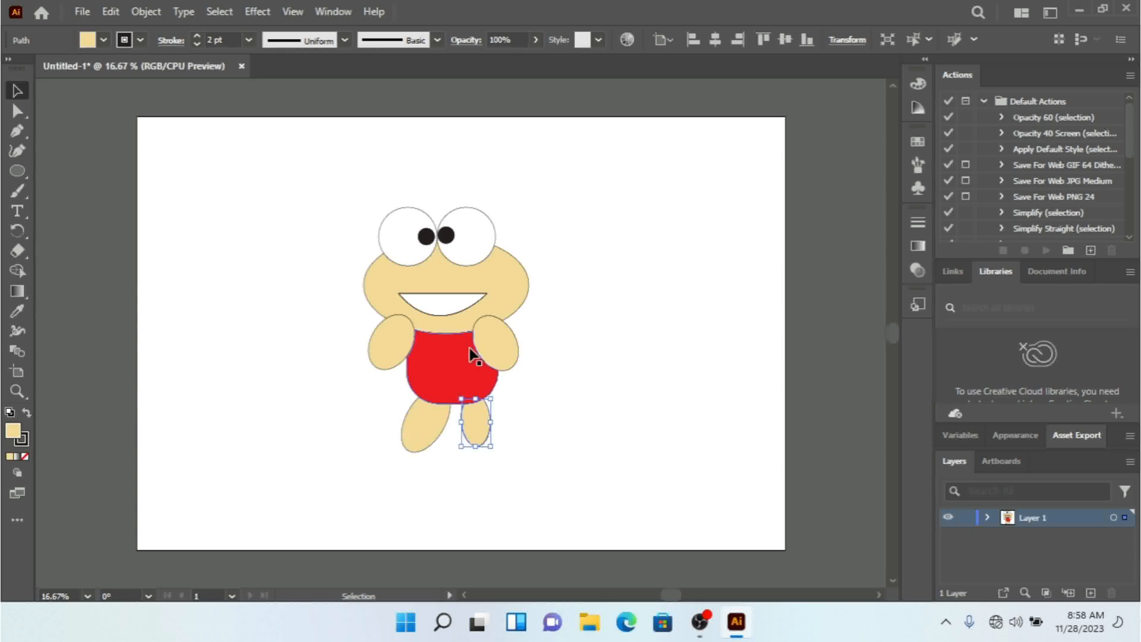
pyautogui.click(732, 395)
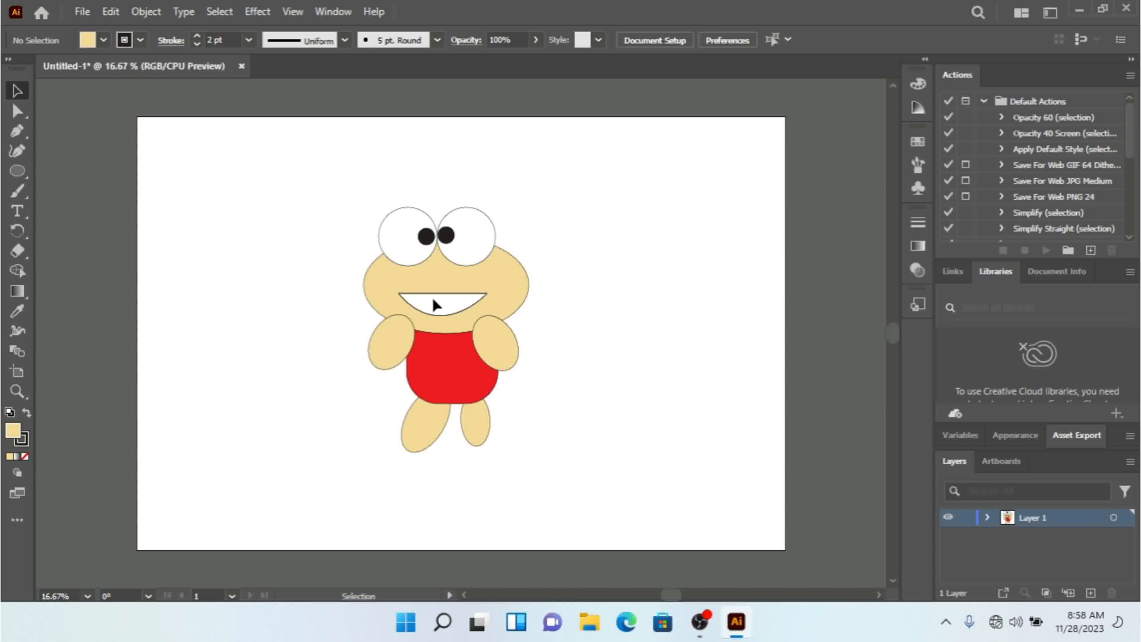
pyautogui.click(447, 298)
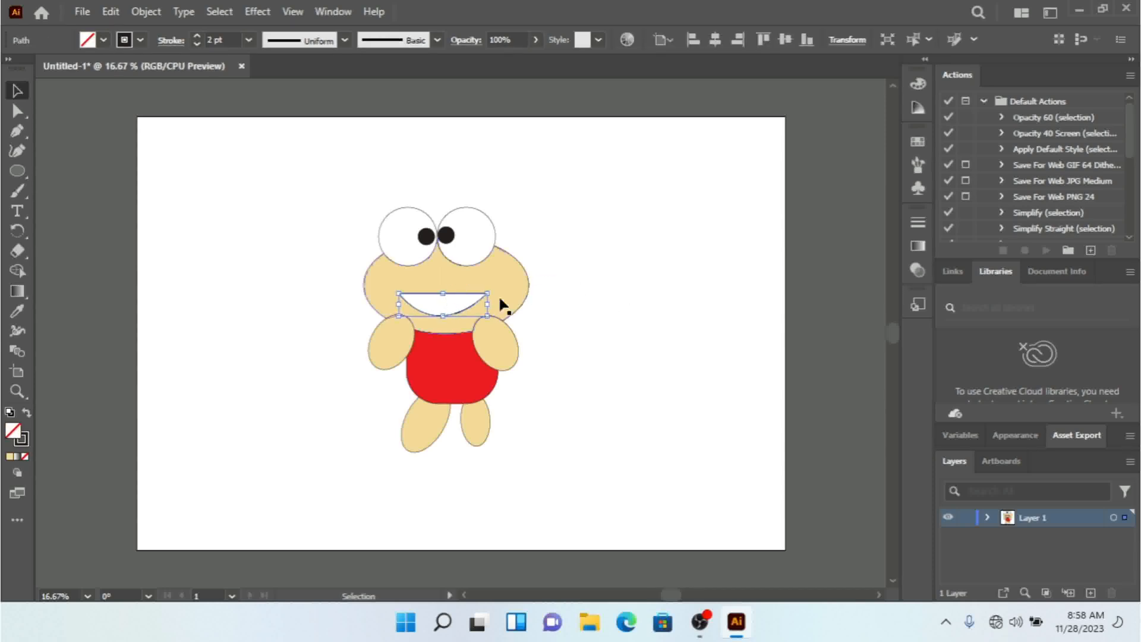
pyautogui.moveTo(448, 300); pyautogui.dragTo(673, 288)
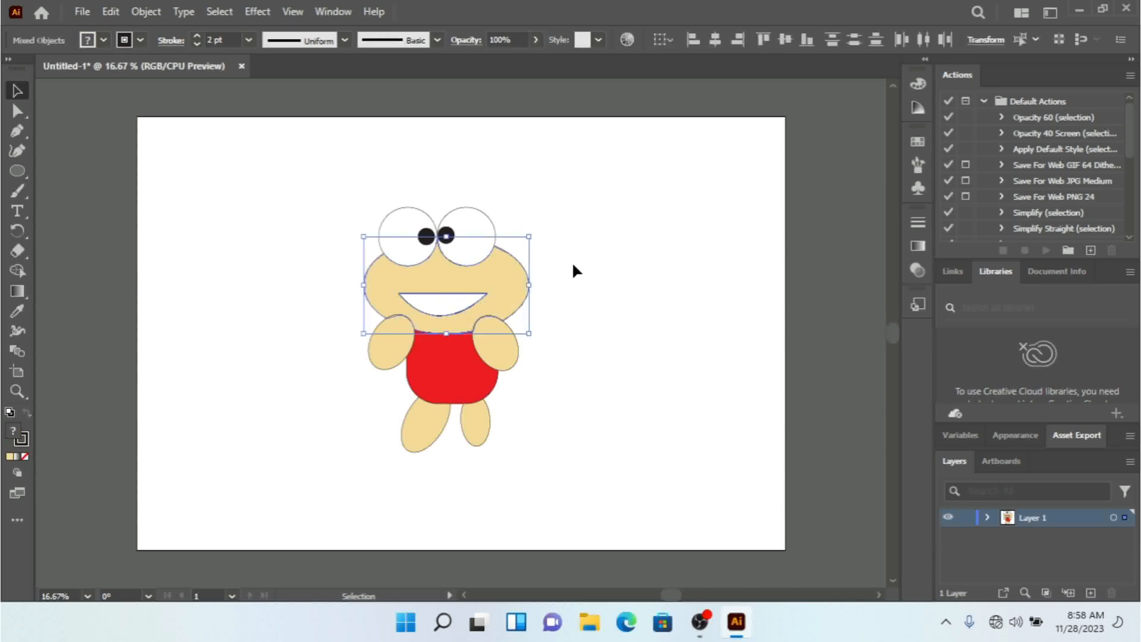
pyautogui.click(657, 291)
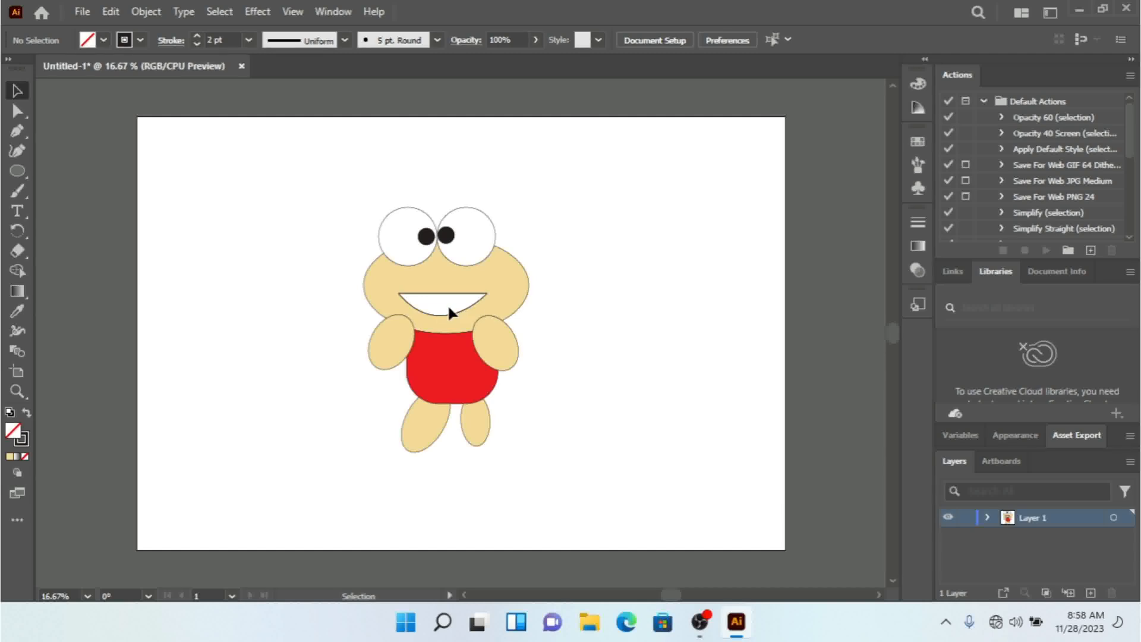
# Group all of the frog's shapes into one object.
pyautogui.moveTo(665, 144); pyautogui.dragTo(315, 468)
pyautogui.rightClick(494, 269)
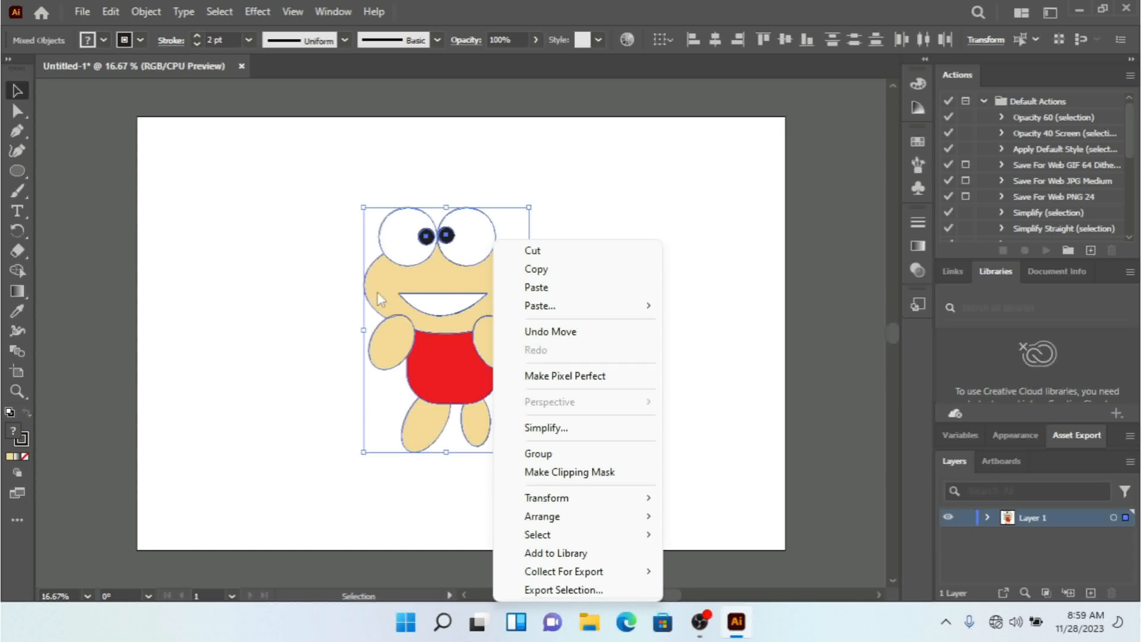
pyautogui.press('Escape')
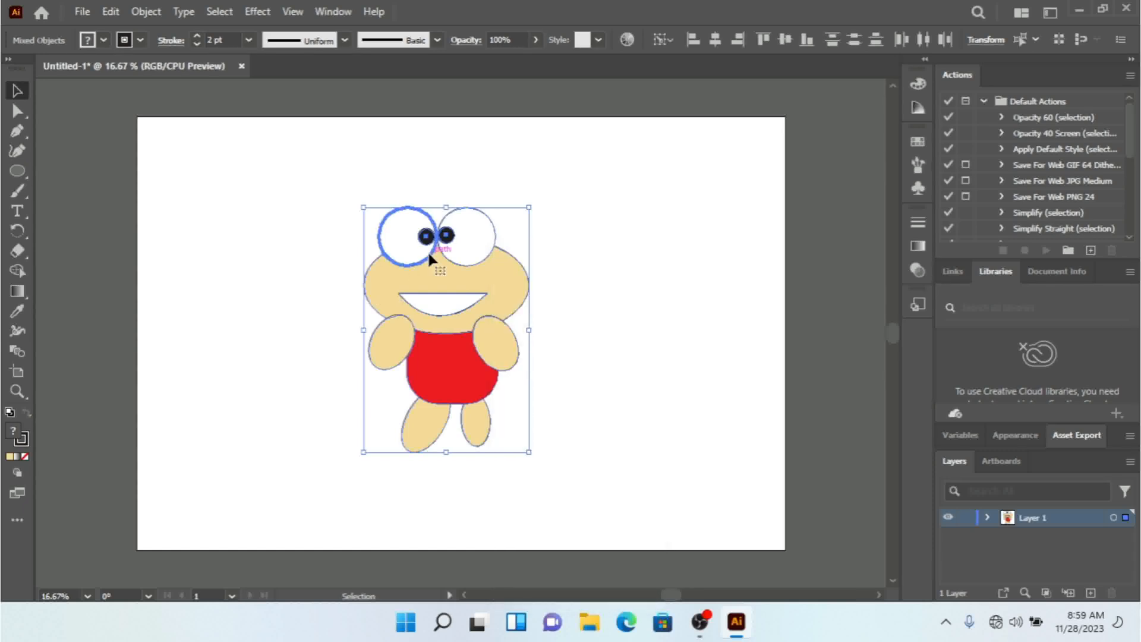
pyautogui.press('a')
pyautogui.press('v')
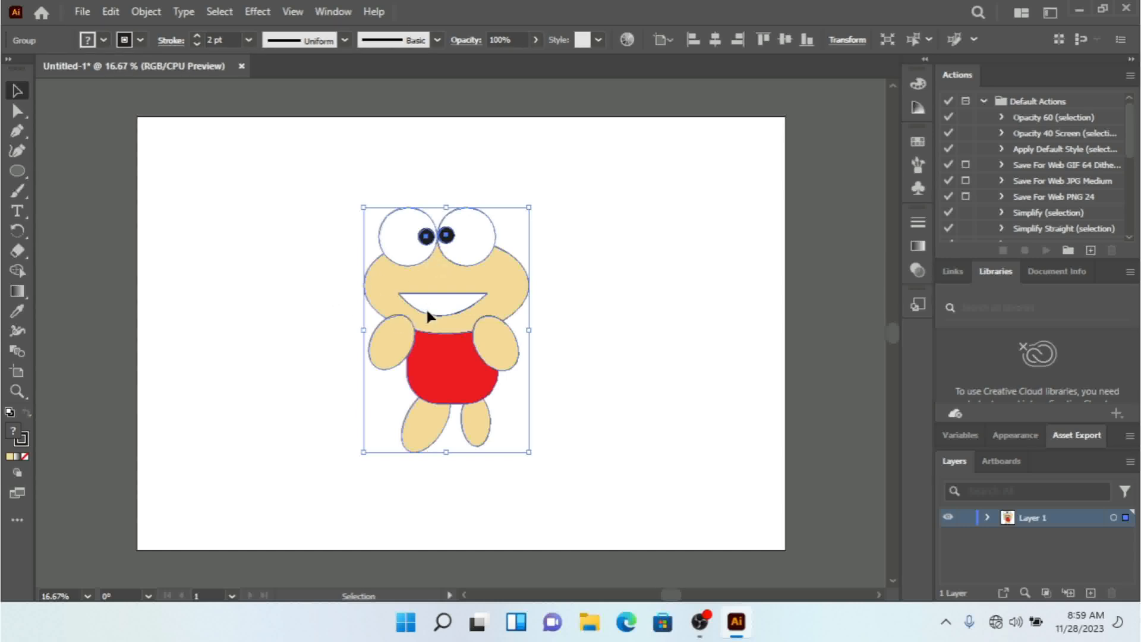
# Center the frog group horizontally and vertically on the artboard, then deselect it.
pyautogui.click(672, 38)
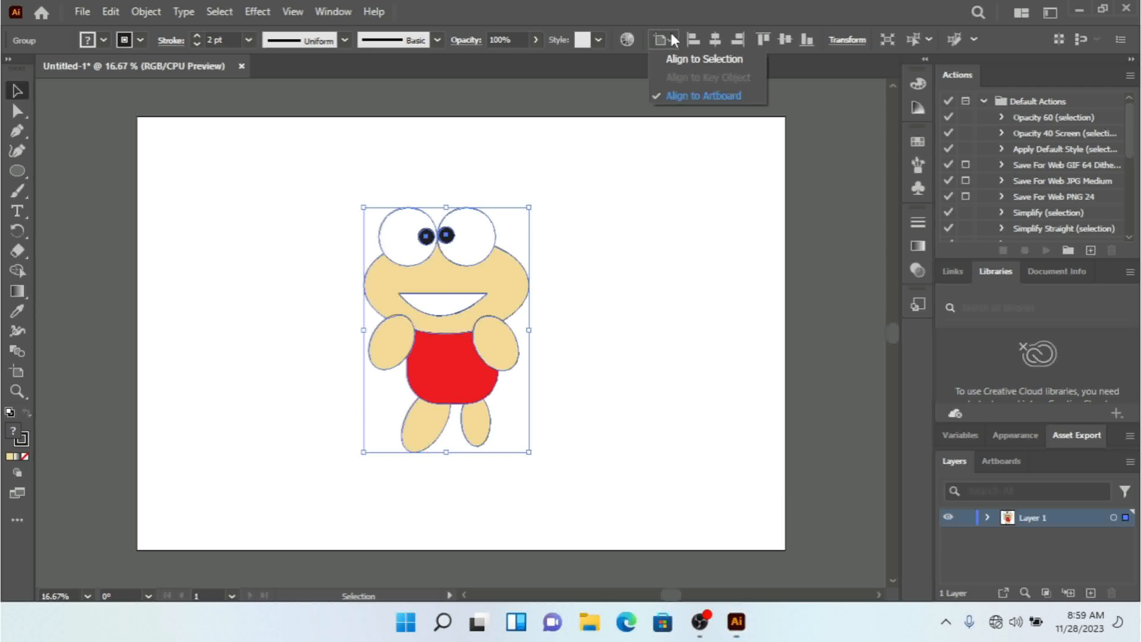
pyautogui.click(688, 98)
pyautogui.click(716, 40)
pyautogui.click(784, 39)
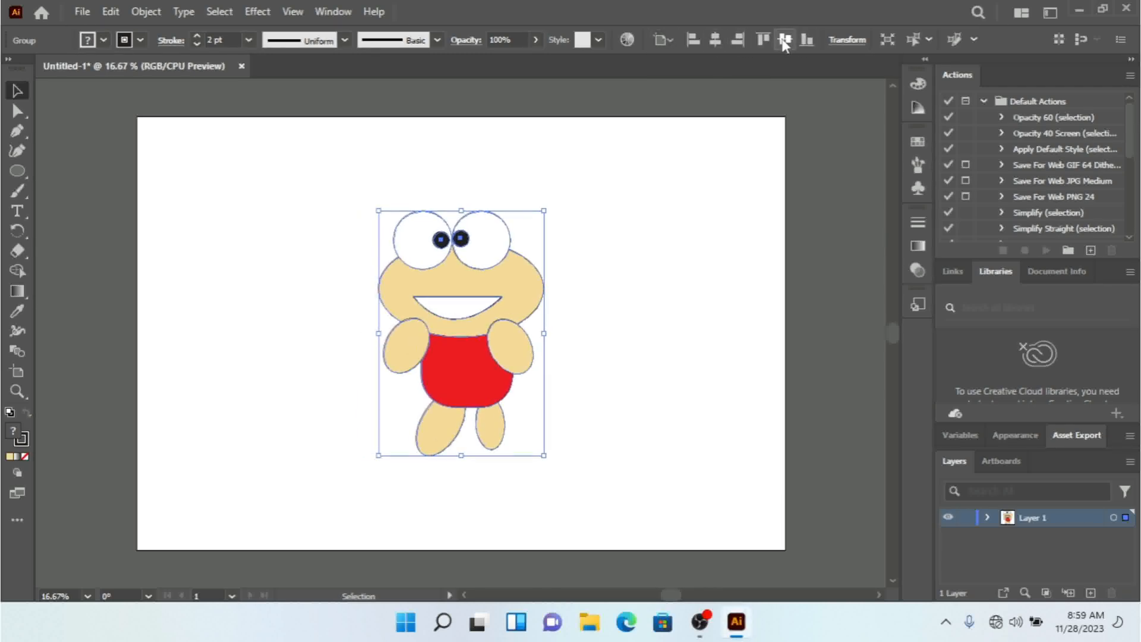
pyautogui.click(639, 330)
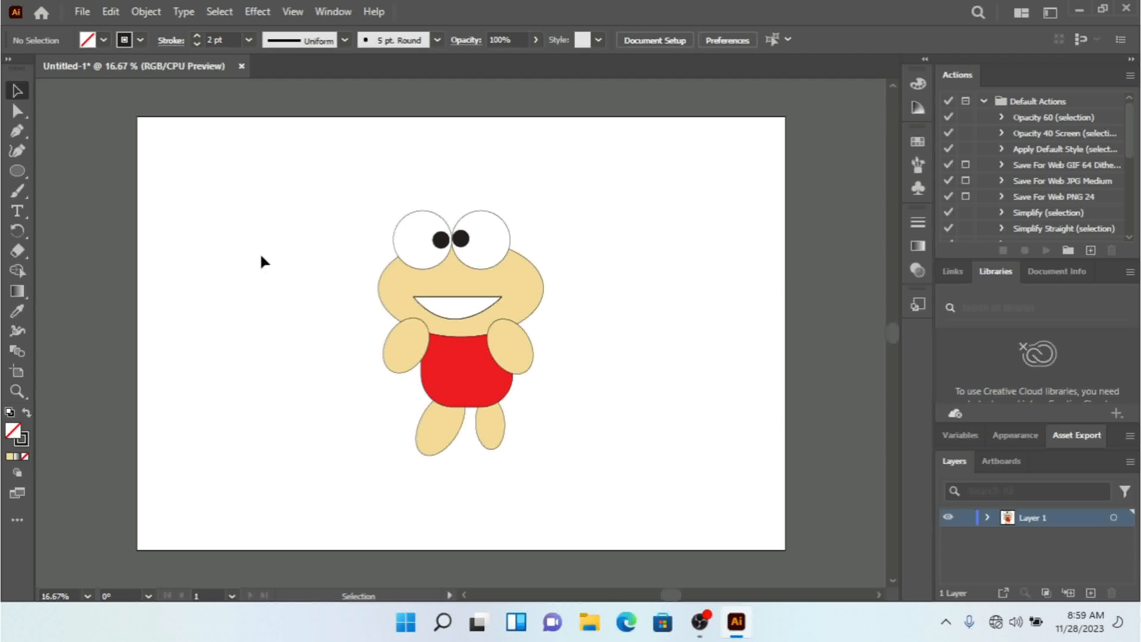
# Create a rectangle 3000 px wide and 2000 px high for the background.
pyautogui.moveTo(27, 170); pyautogui.dragTo(63, 169)
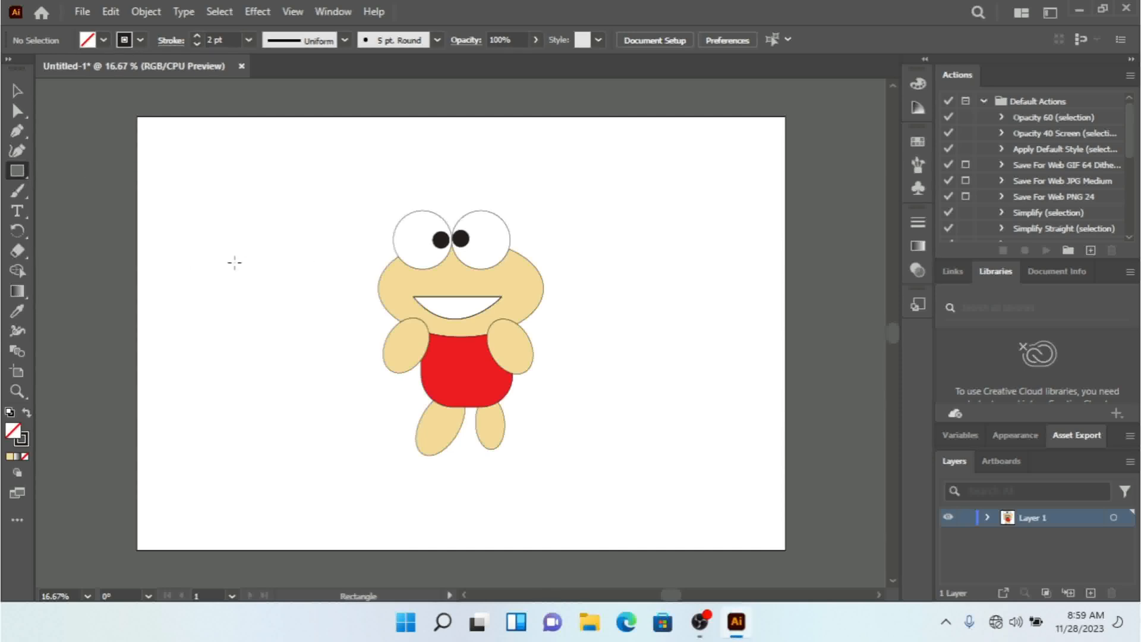
pyautogui.click(224, 213)
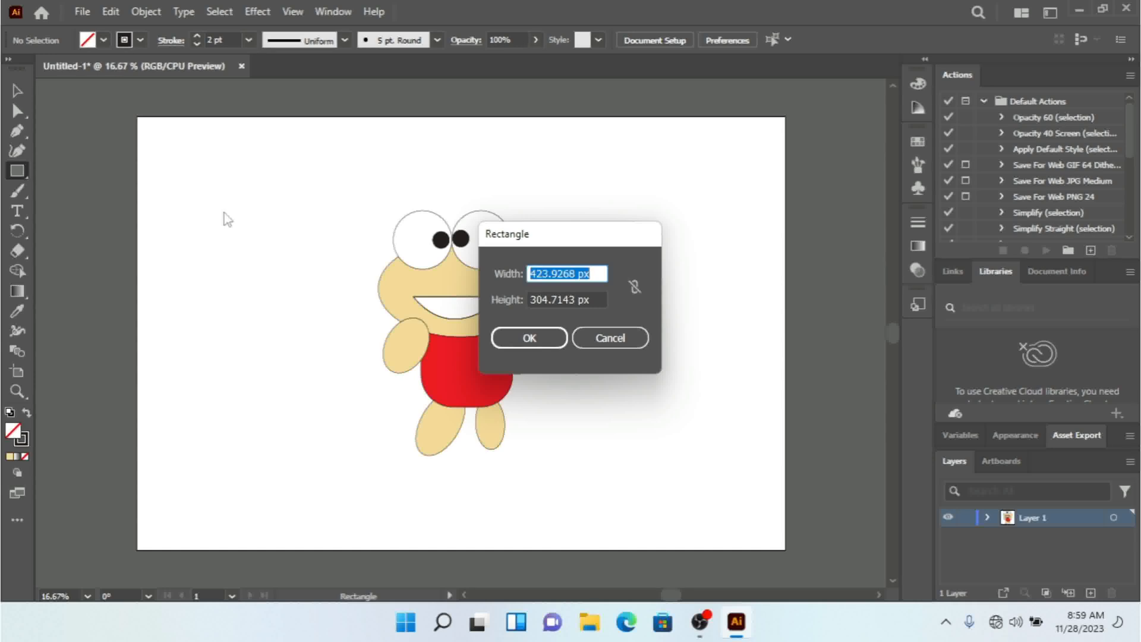
pyautogui.write('3000')
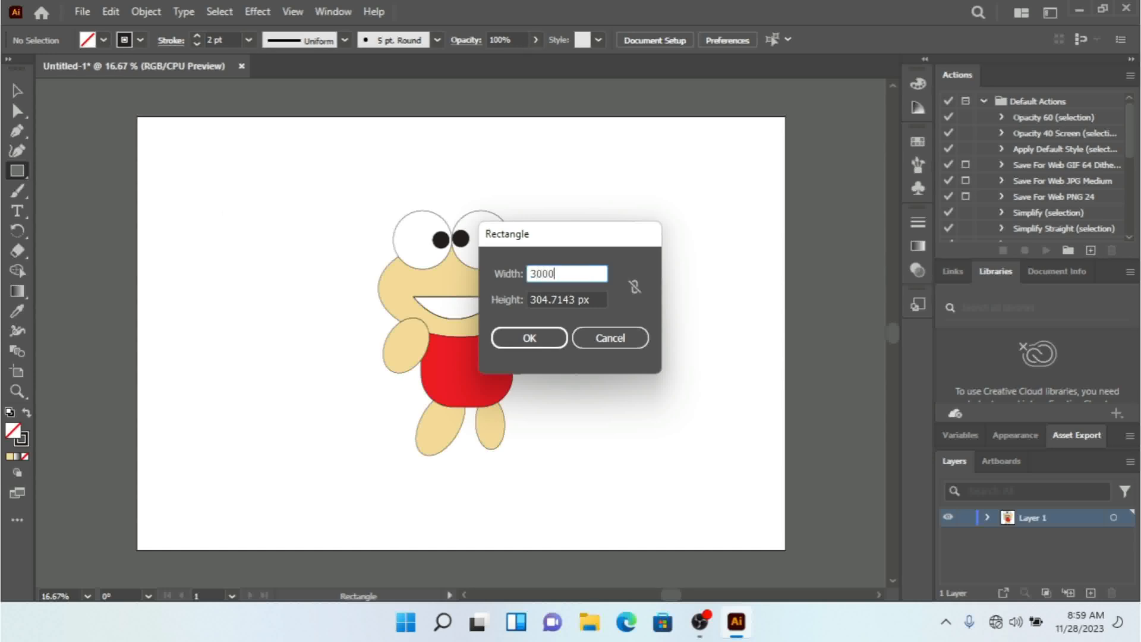
pyautogui.press('Tab')
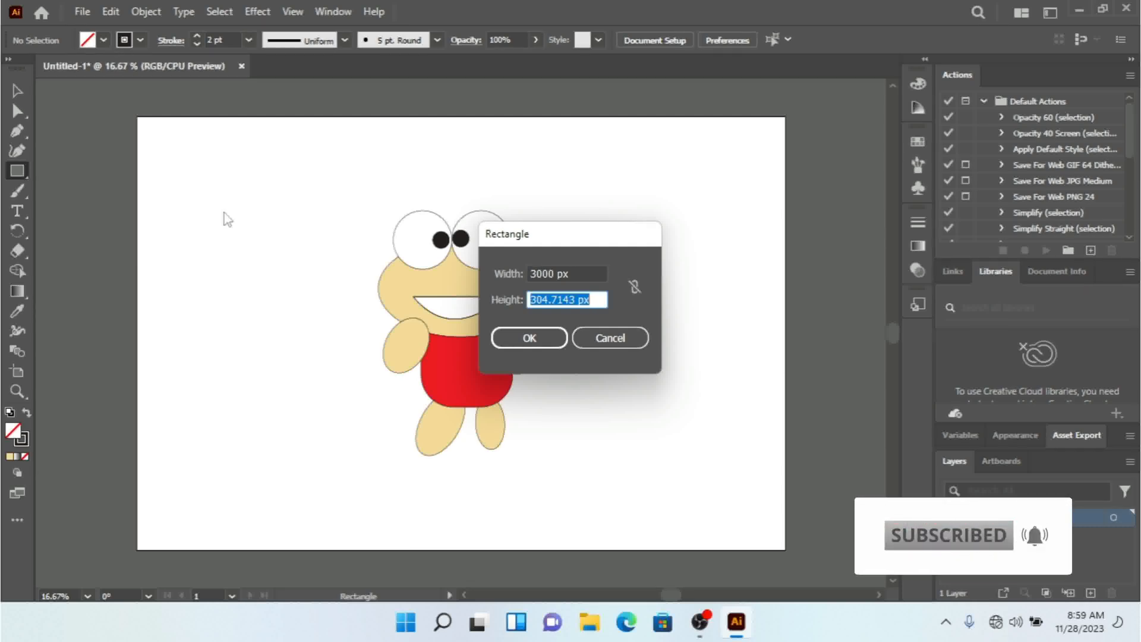
pyautogui.write('2000')
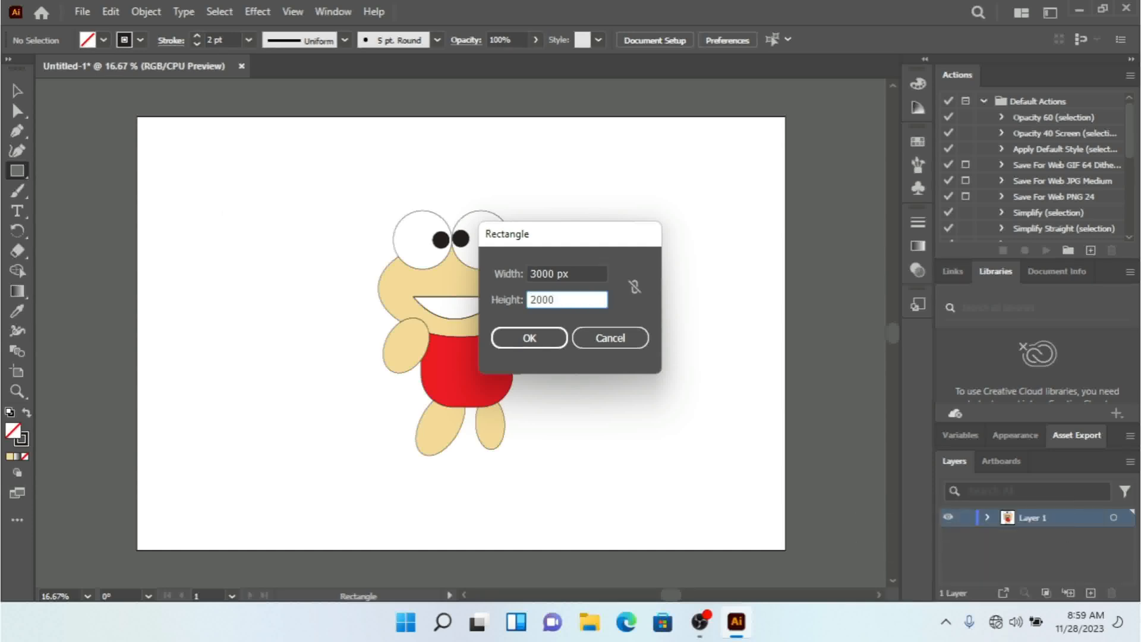
pyautogui.press('Return')
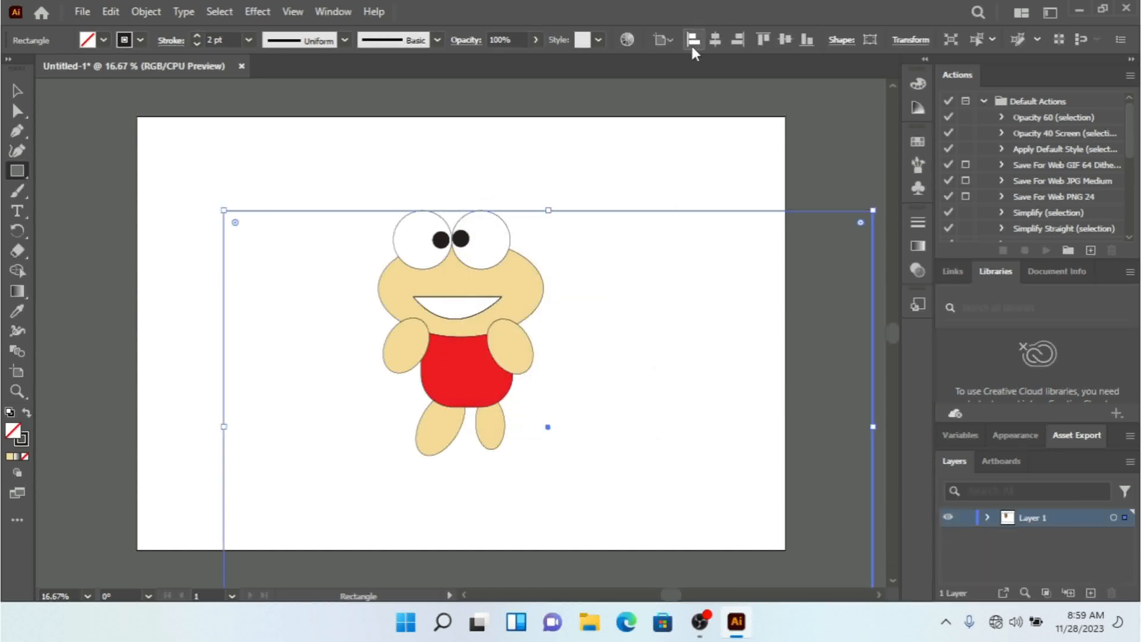
# Align the new rectangle to the artboard, centered horizontally and vertically, so it covers the whole artboard.
pyautogui.click(668, 35)
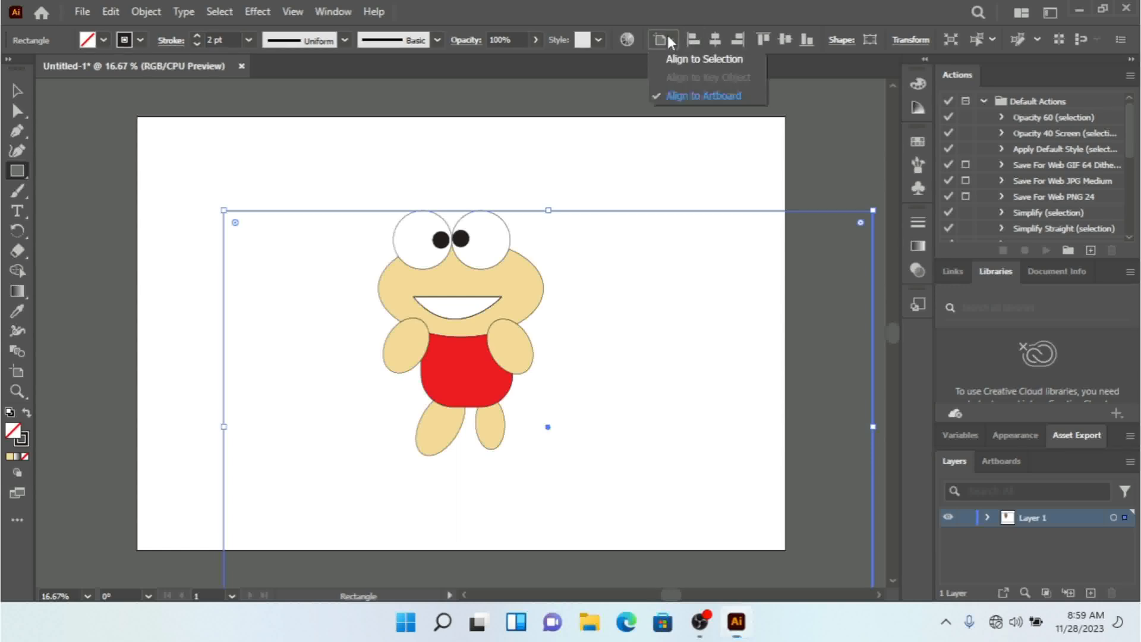
pyautogui.click(692, 99)
pyautogui.click(713, 41)
pyautogui.click(784, 39)
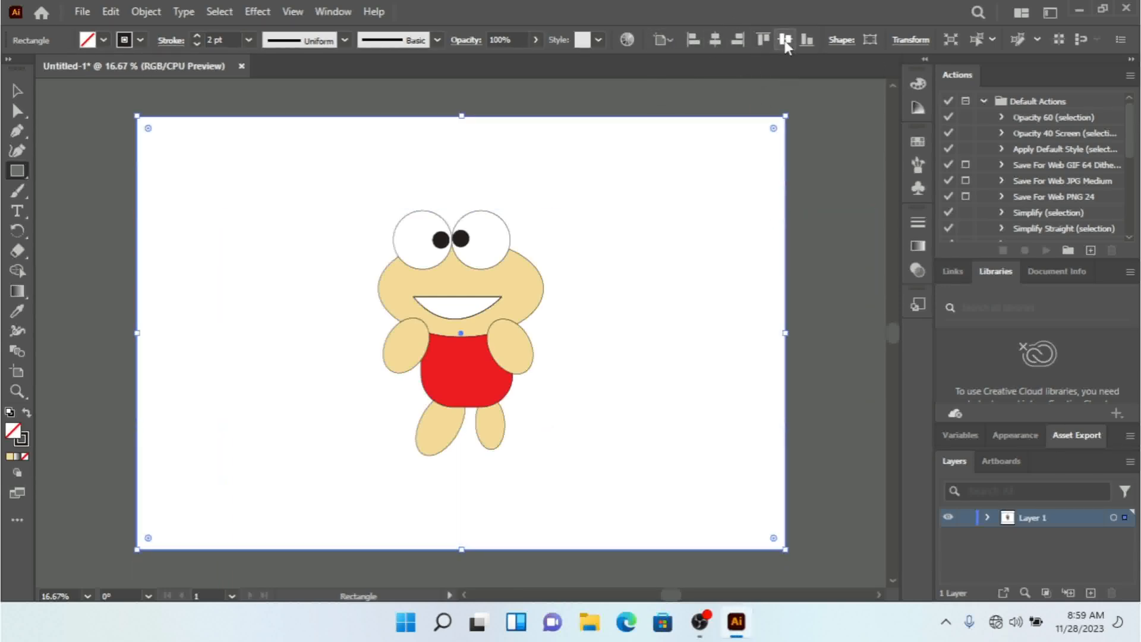
# Fill the background rectangle with yellow and send it to the back, behind the frog.
pyautogui.click(104, 40)
pyautogui.click(69, 69)
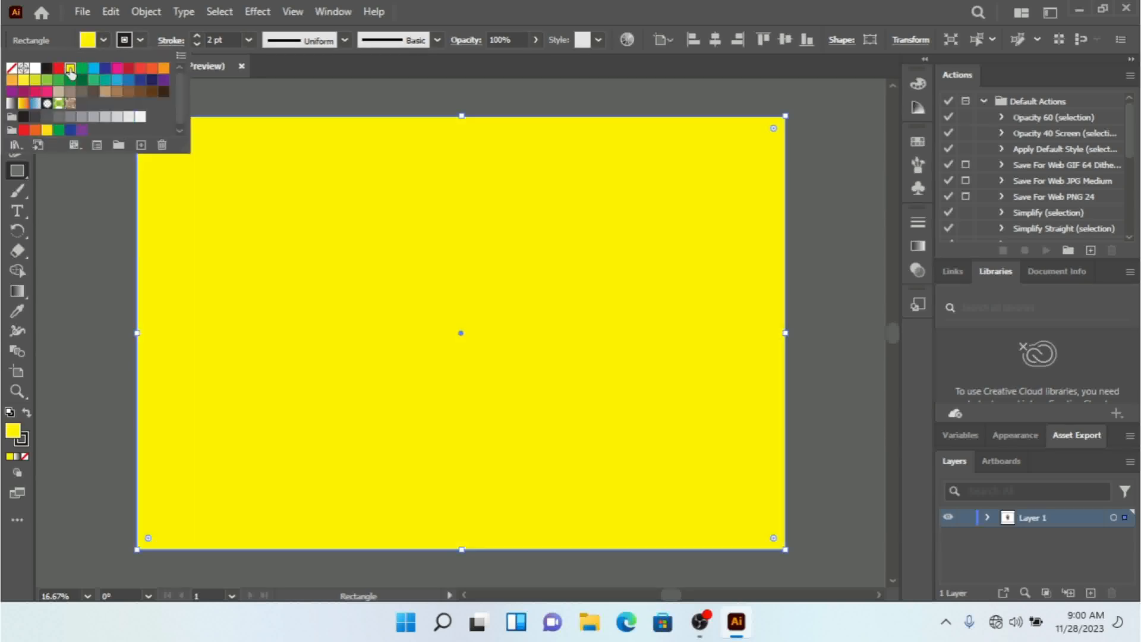
pyautogui.rightClick(285, 272)
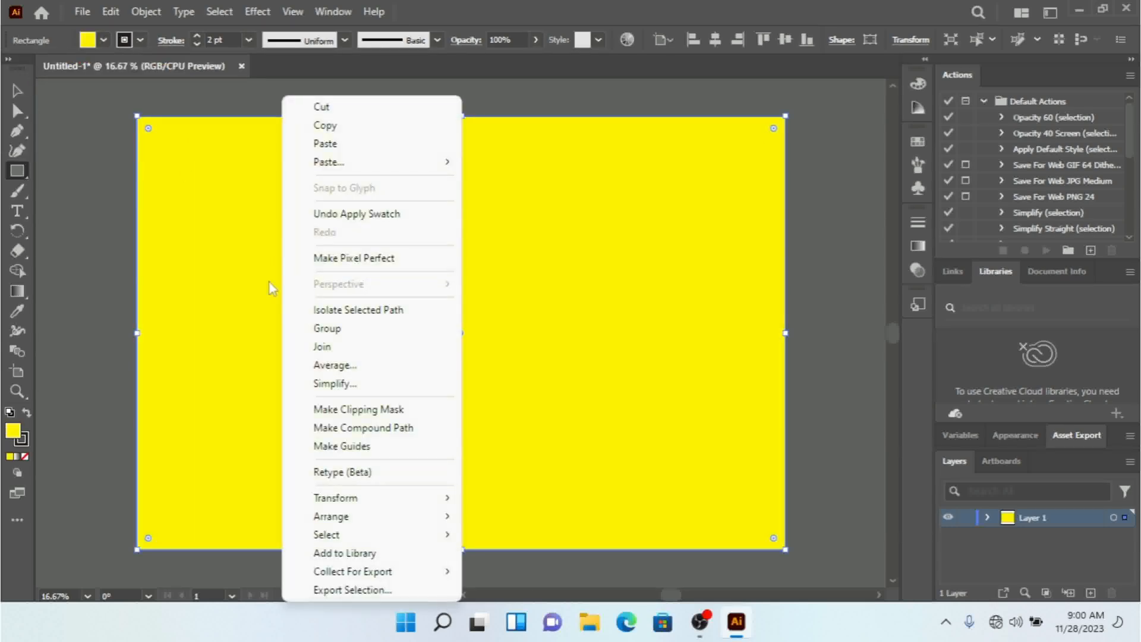
pyautogui.click(18, 91)
pyautogui.rightClick(314, 340)
pyautogui.moveTo(438, 516)
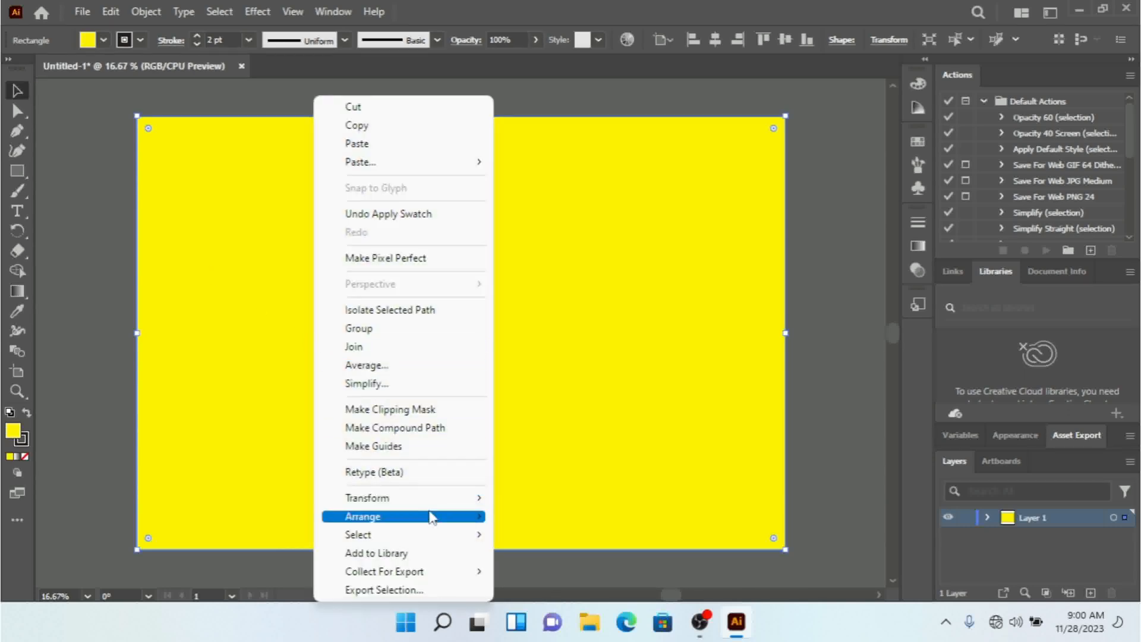
pyautogui.click(580, 571)
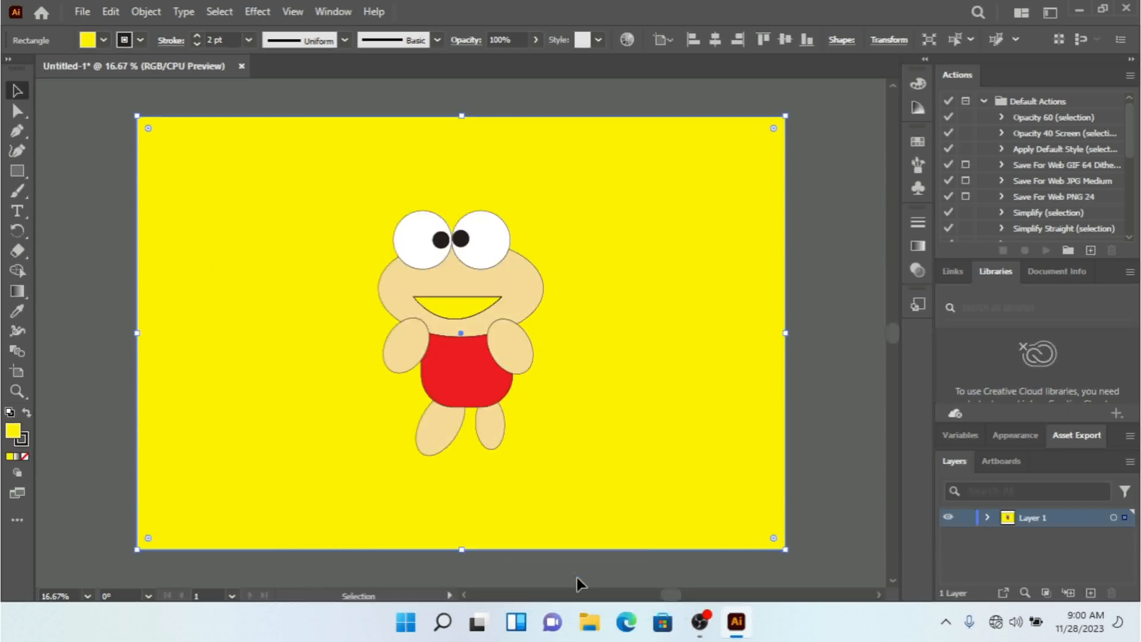
# Try other swatches on the background rectangle, settle on the blue C=85 M=50 Y=0 K=0 fill, and deselect it.
pyautogui.click(103, 39)
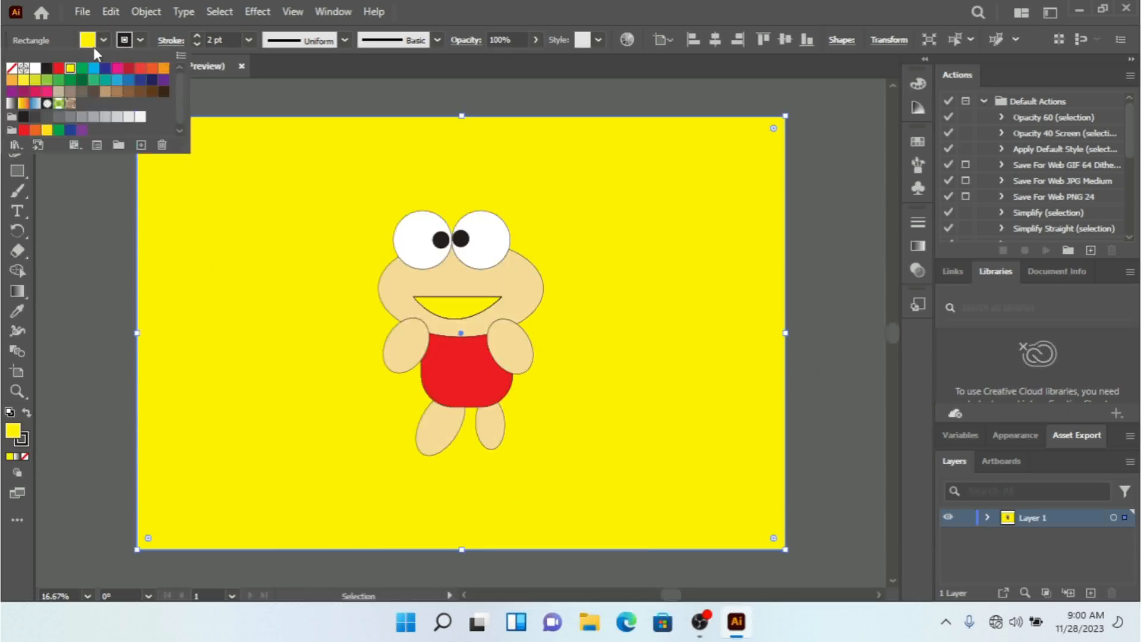
pyautogui.click(94, 80)
pyautogui.click(60, 91)
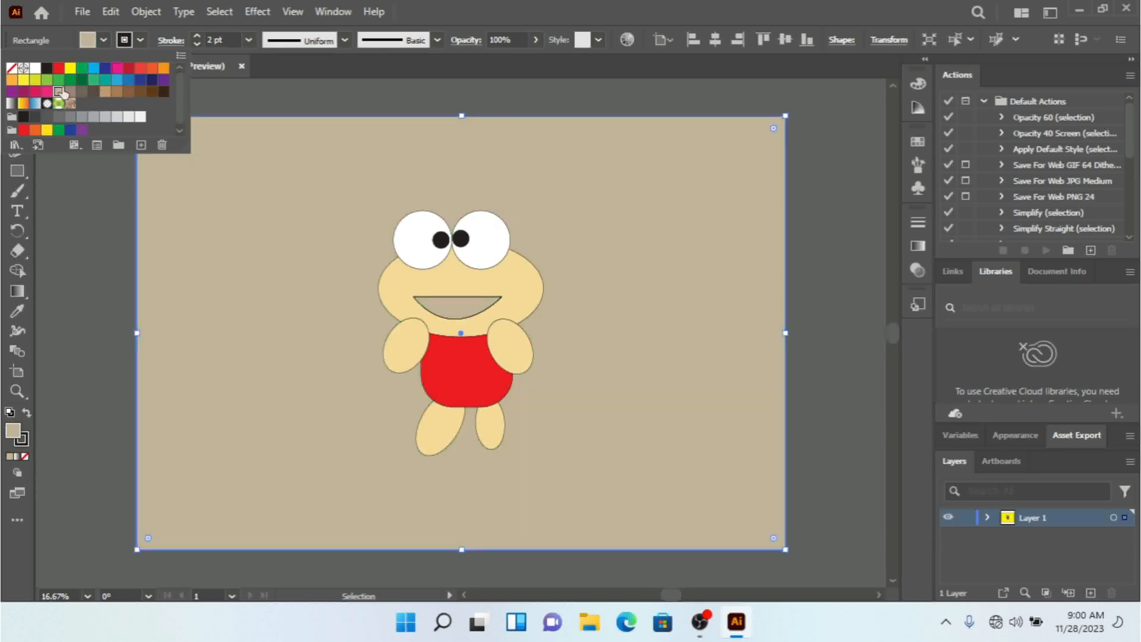
pyautogui.click(132, 88)
pyautogui.click(129, 79)
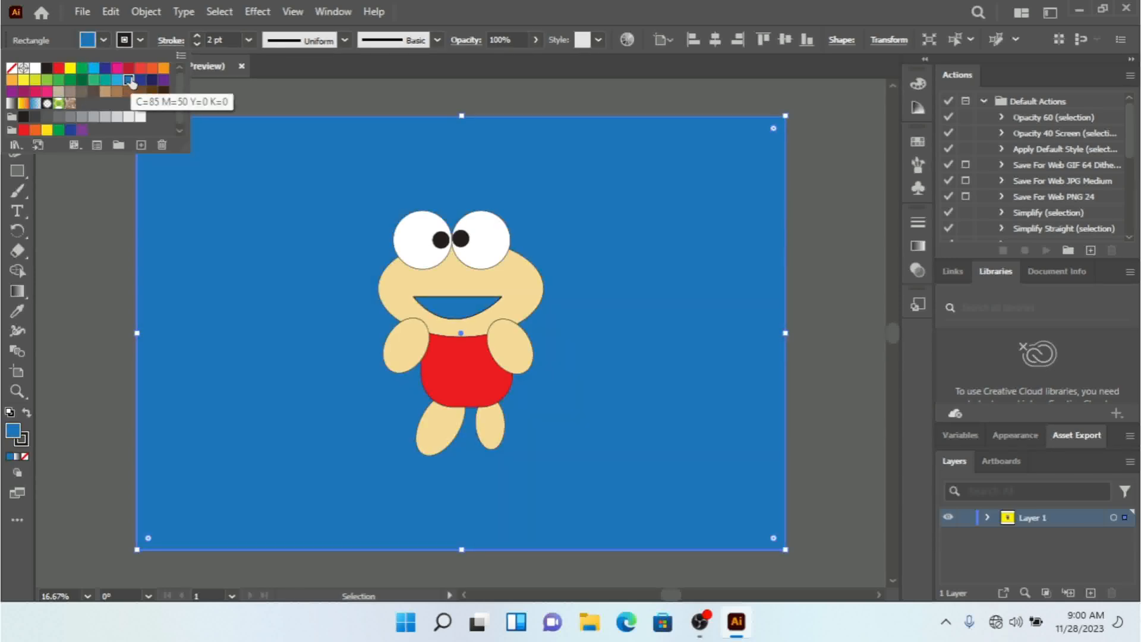
pyautogui.click(821, 312)
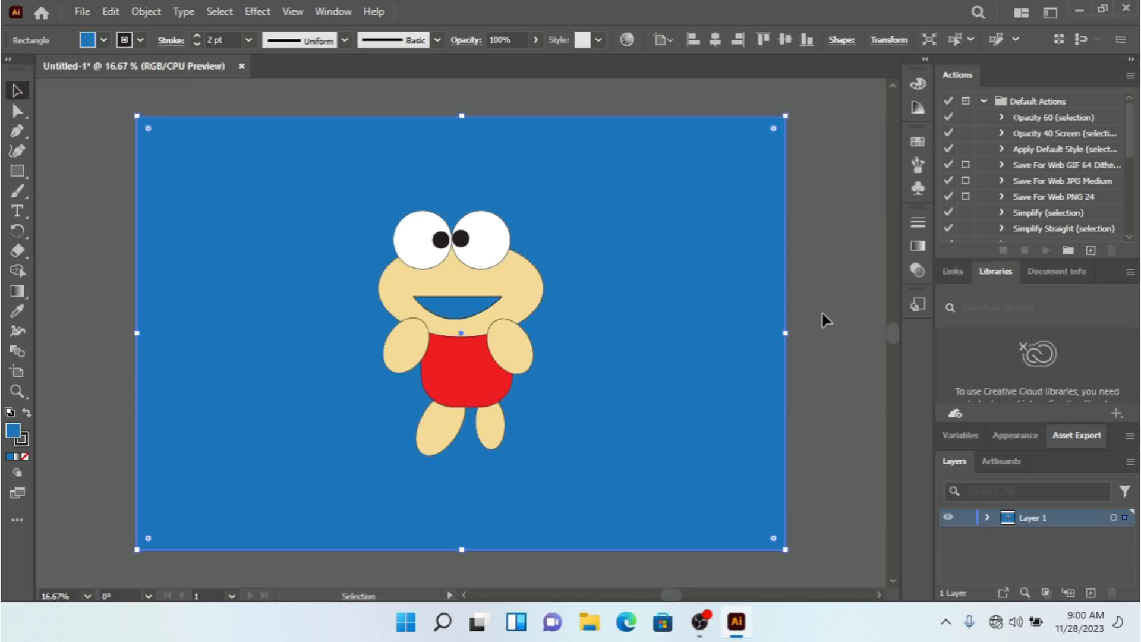
pyautogui.click(843, 342)
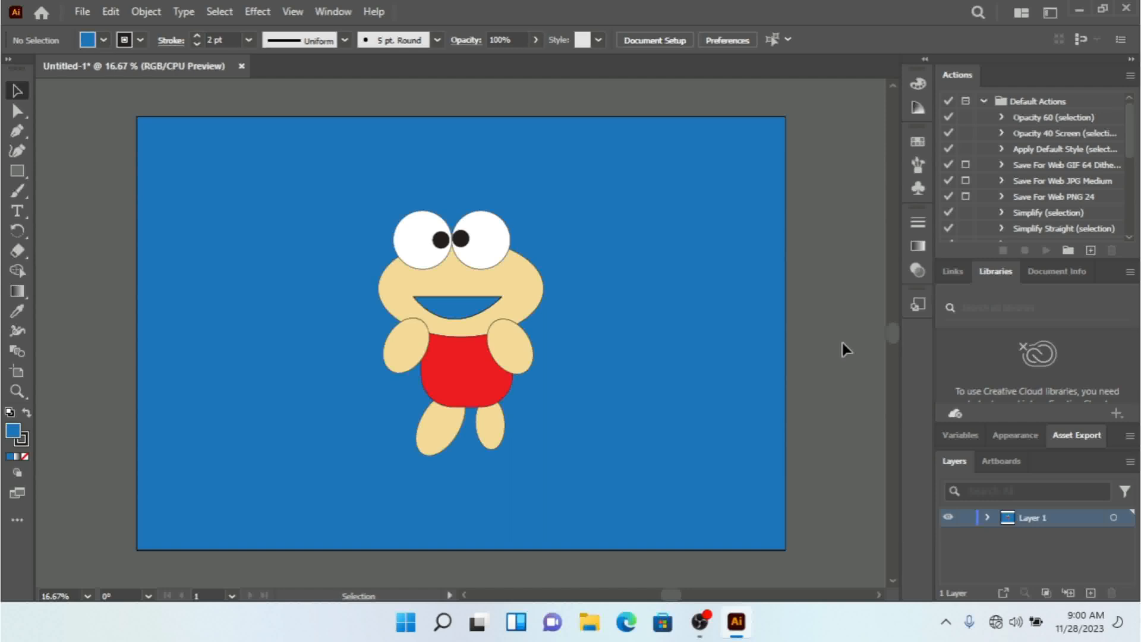